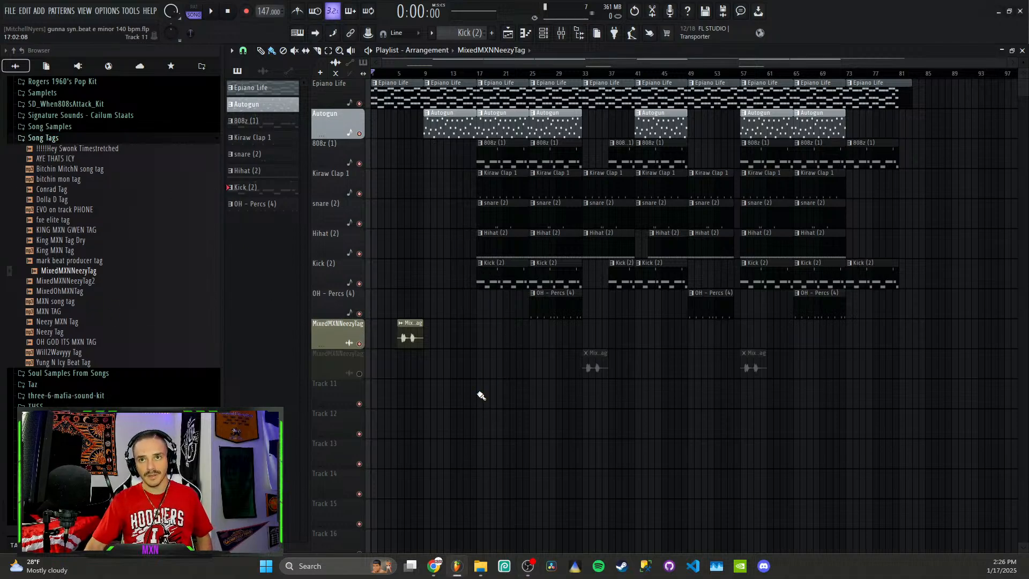
- Play the arrangement from bar 17 through the drum section and stop playback
{"action": "left_click", "coordinate": [478, 74]}
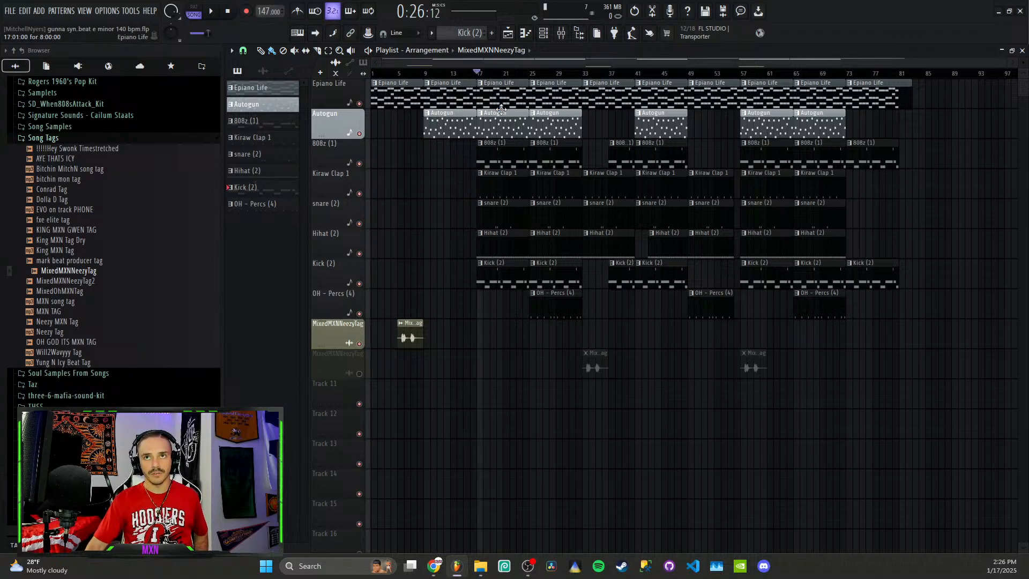
{"action": "key", "text": "space"}
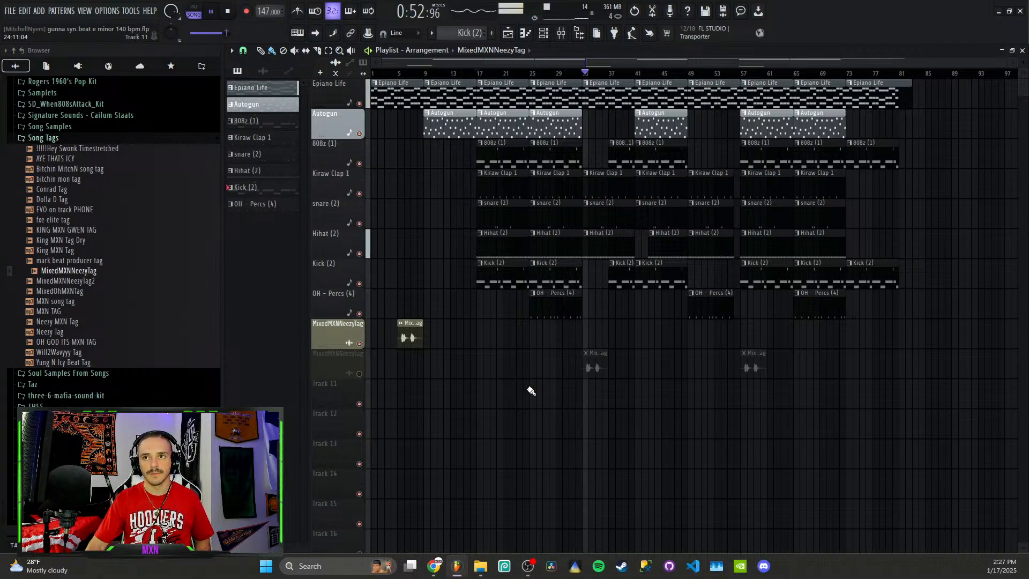
{"action": "key", "text": "space"}
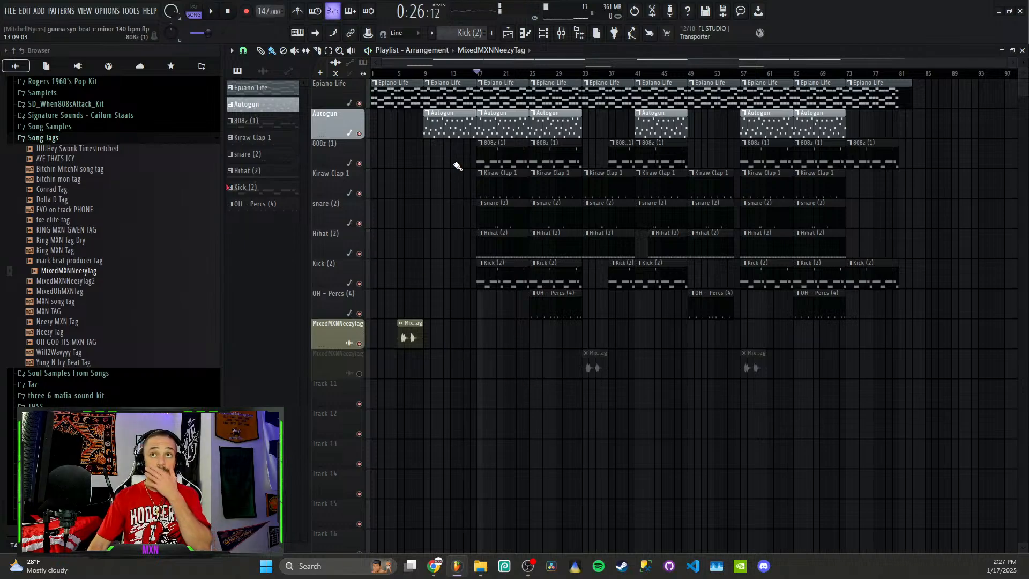
- Inspect the instruments of the Epiano Life and Autogun channels, moving the FLEX window aside and closing the Autogun window
{"action": "left_click", "coordinate": [543, 33]}
{"action": "left_click", "coordinate": [387, 187]}
{"action": "left_click", "coordinate": [385, 201]}
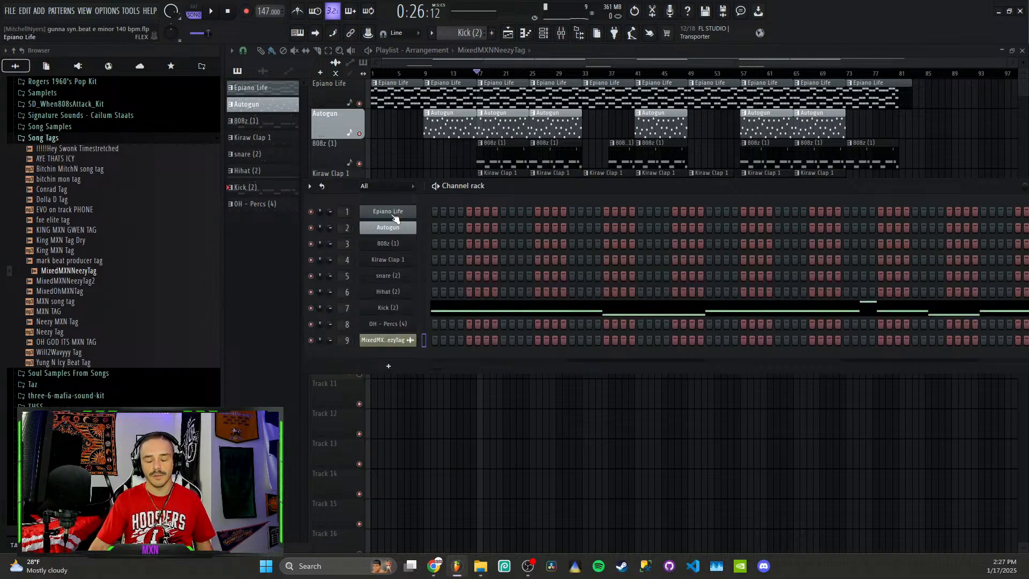
{"action": "left_click", "coordinate": [394, 214]}
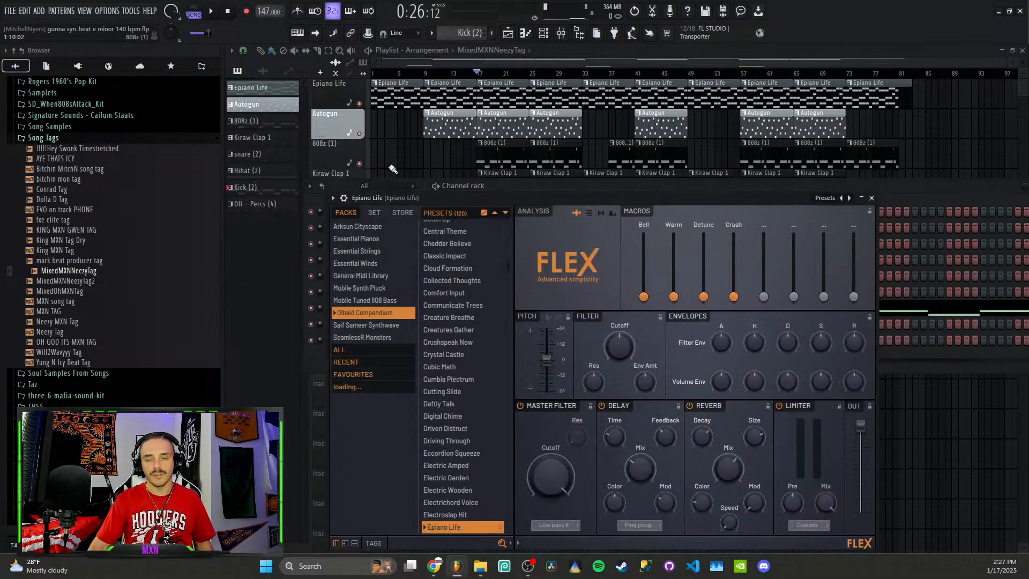
{"action": "left_click_drag", "start_coordinate": [416, 202], "coordinate": [556, 113]}
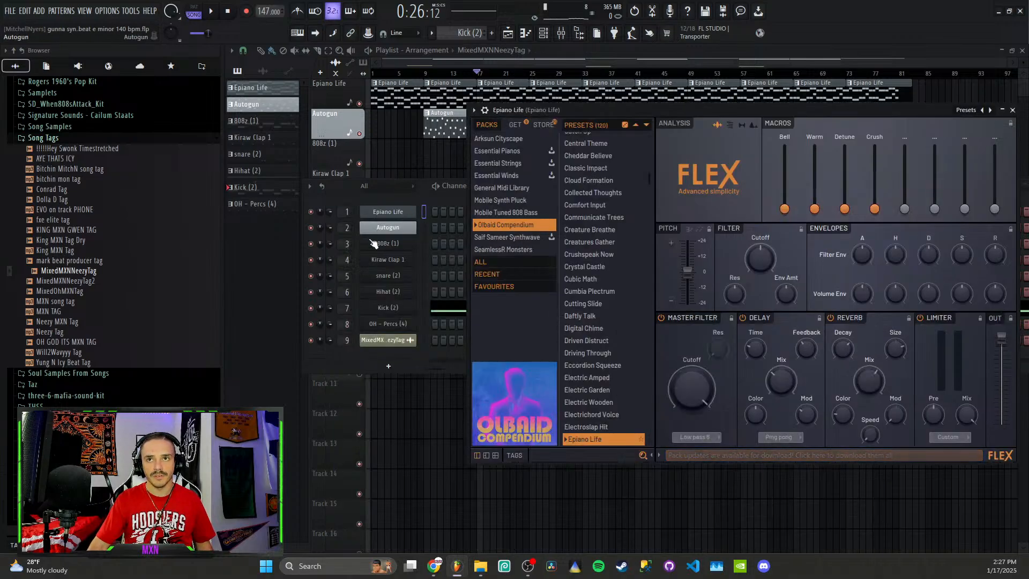
{"action": "left_click", "coordinate": [396, 227]}
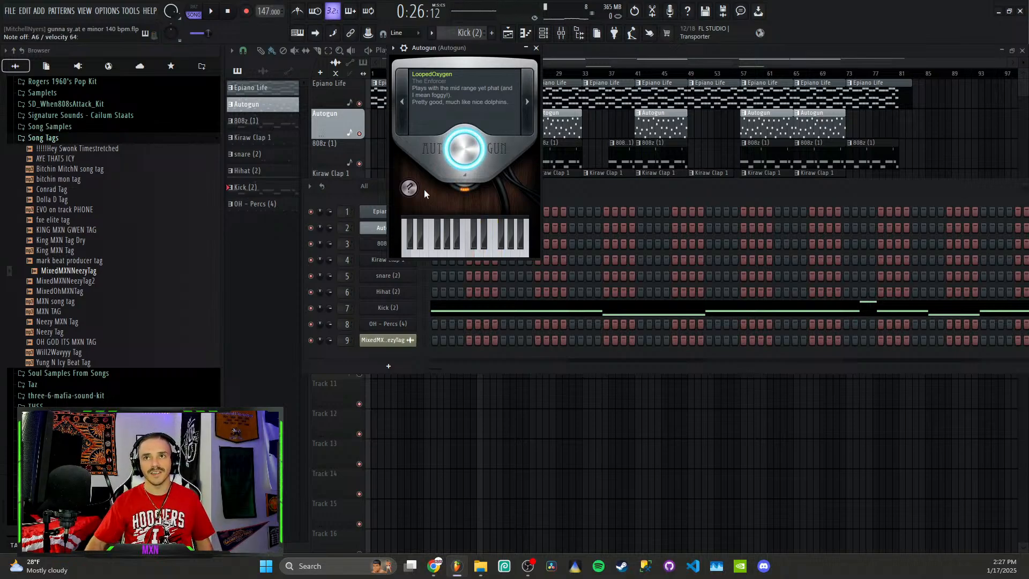
{"action": "left_click", "coordinate": [537, 49]}
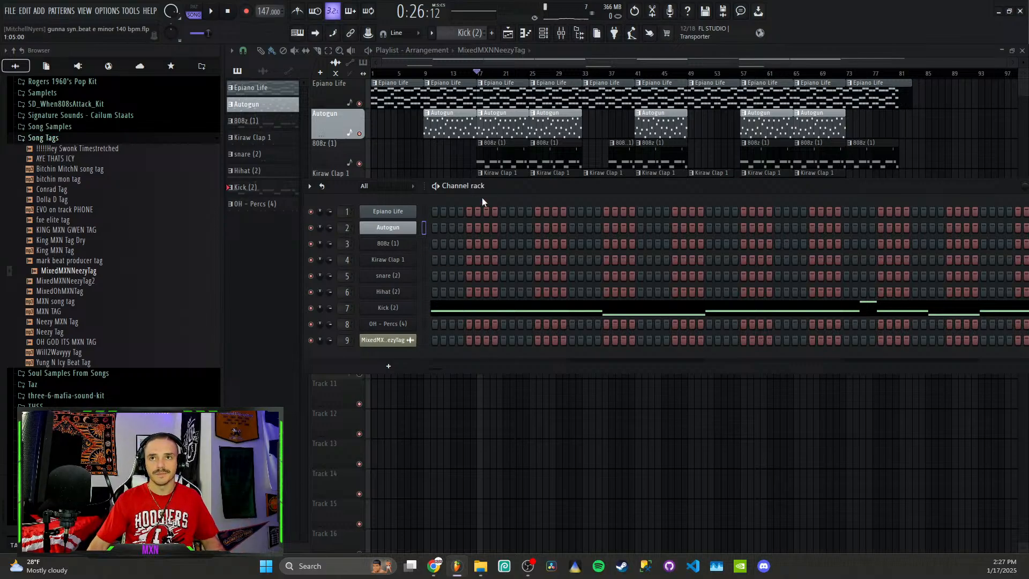
- Open the Epiano Life pattern in the piano roll and examine its chord notes from bar 1
{"action": "double_click", "coordinate": [506, 98]}
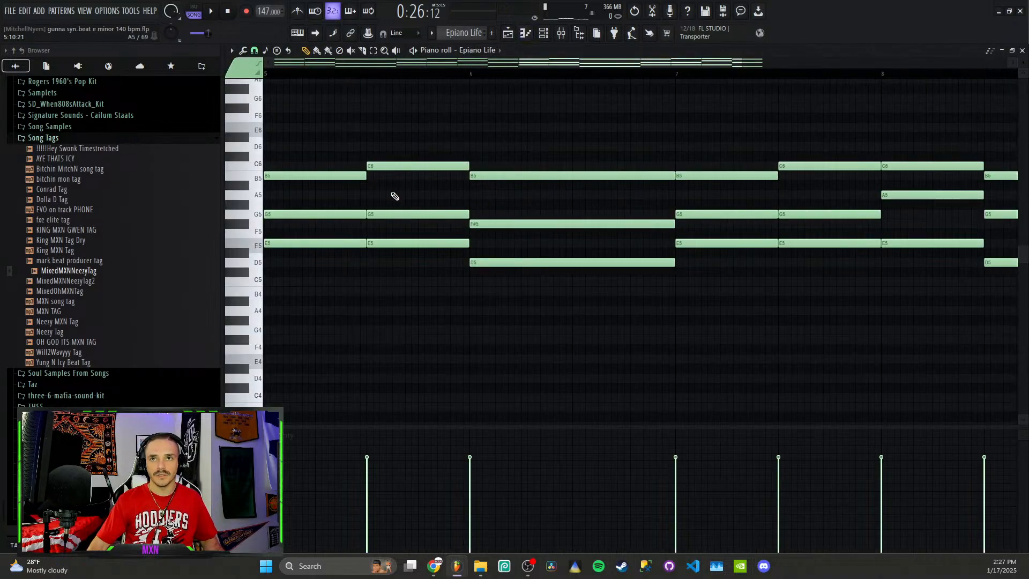
{"action": "scroll", "coordinate": [395, 187], "scroll_direction": "down", "scroll_amount": 5}
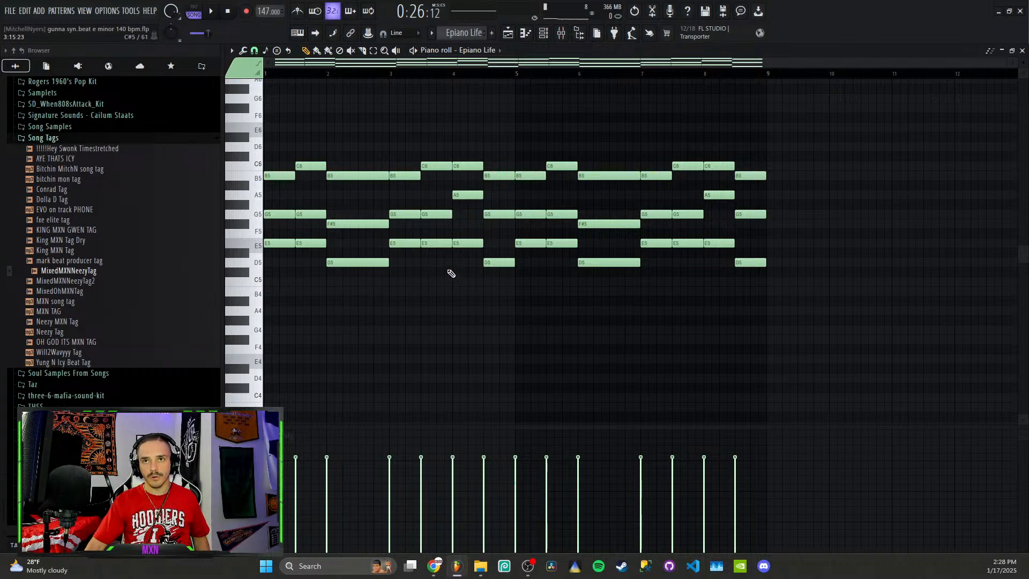
{"action": "scroll", "coordinate": [264, 265], "scroll_direction": "up", "scroll_amount": 2}
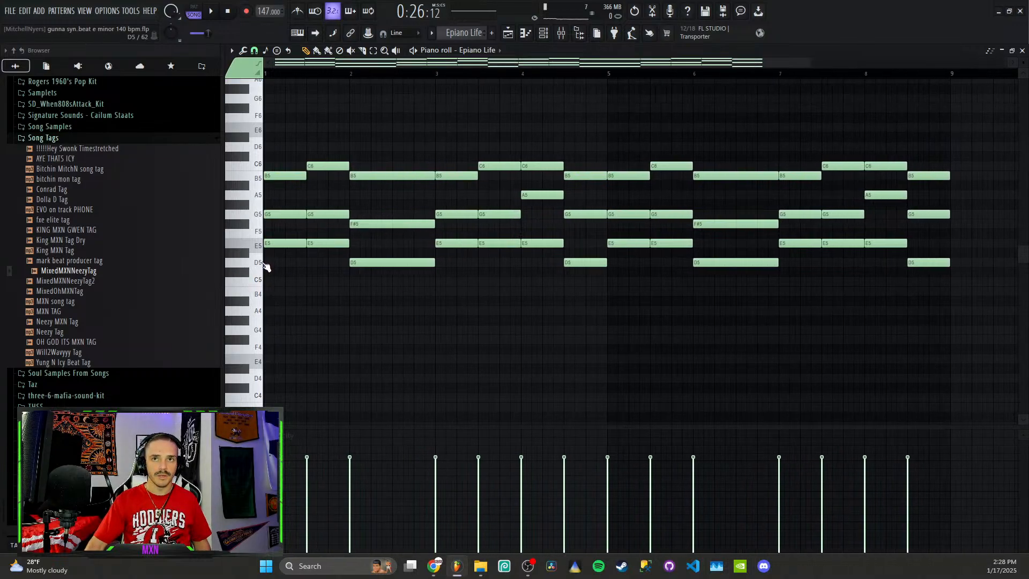
{"action": "scroll", "coordinate": [265, 265], "scroll_direction": "up", "scroll_amount": 4}
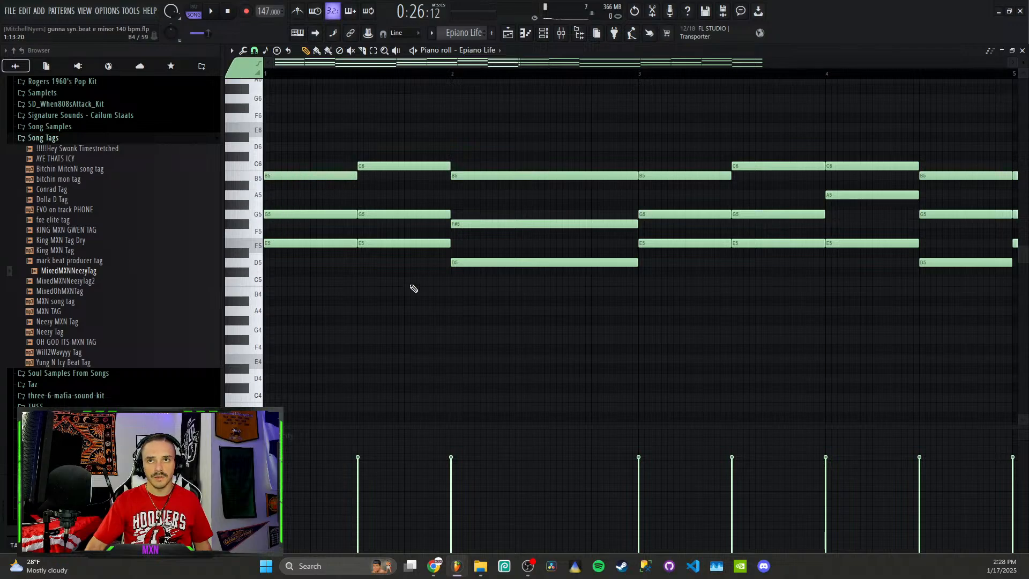
- Audition the Epiano Life scale notes on the piano roll keyboard, including C5, D5, E5 and A5
{"action": "left_click", "coordinate": [259, 286]}
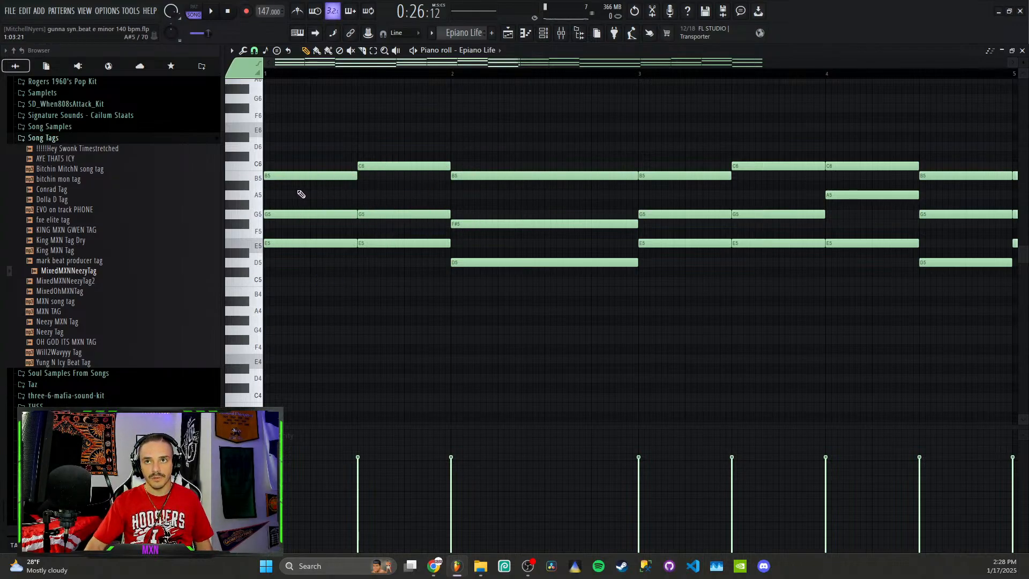
{"action": "left_click", "coordinate": [291, 244]}
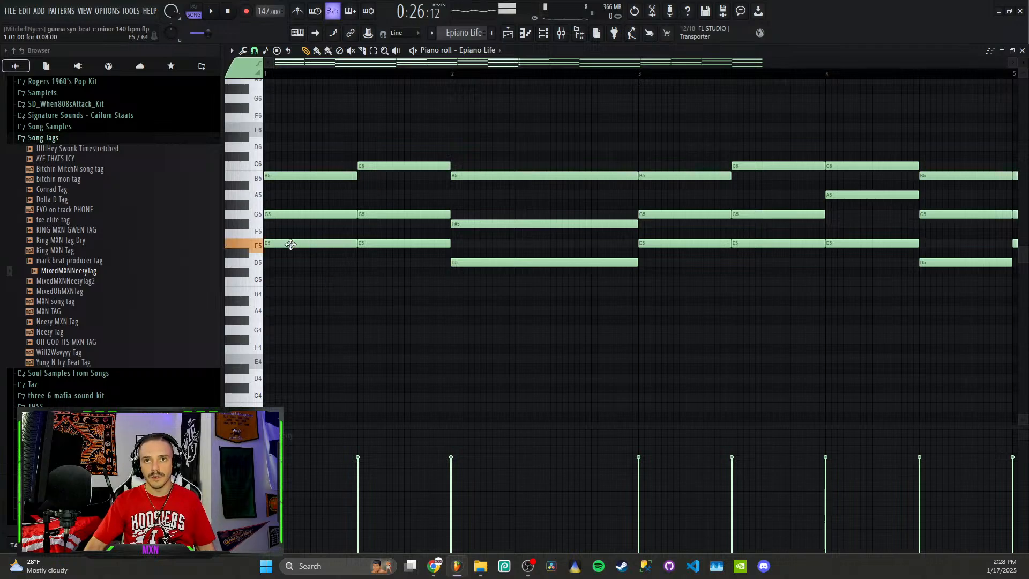
{"action": "left_click", "coordinate": [256, 284]}
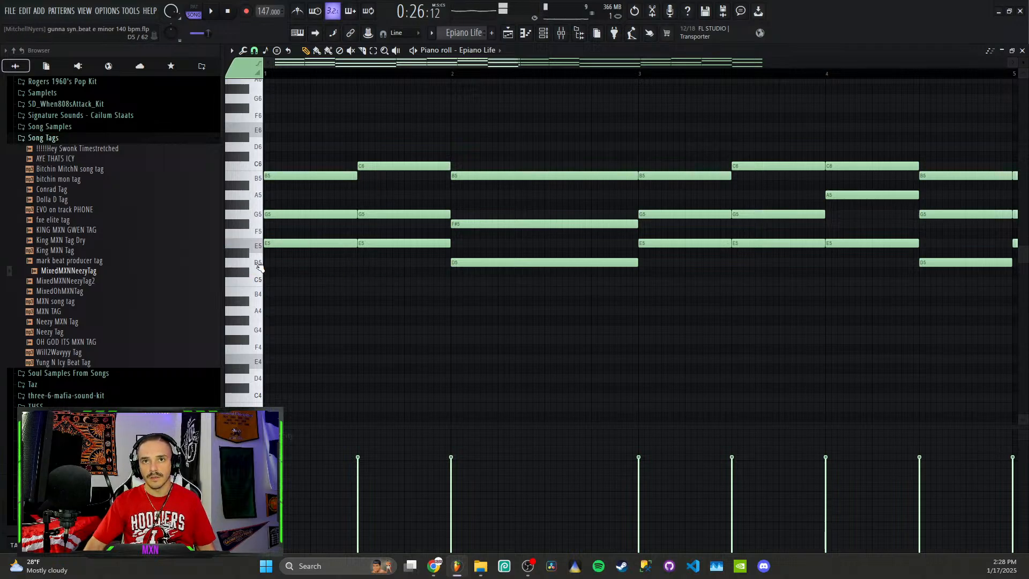
{"action": "left_click", "coordinate": [258, 265]}
{"action": "left_click", "coordinate": [257, 246]}
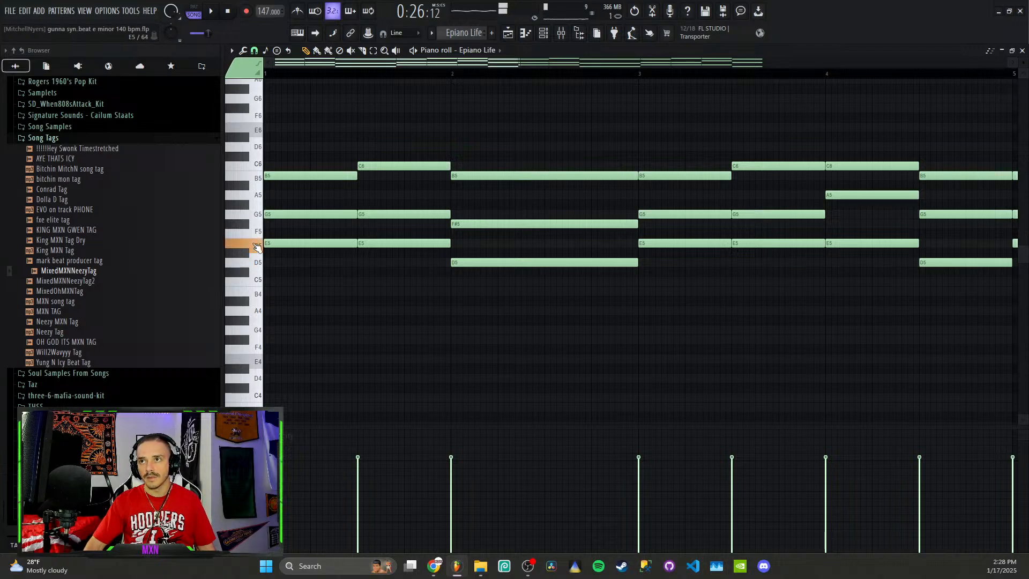
{"action": "left_click", "coordinate": [259, 284]}
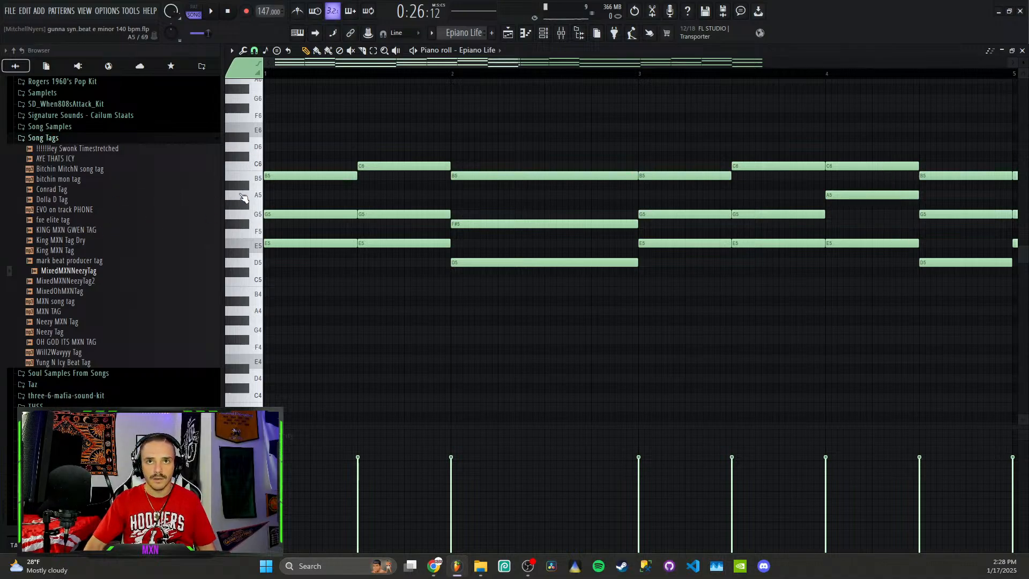
{"action": "left_click", "coordinate": [244, 196]}
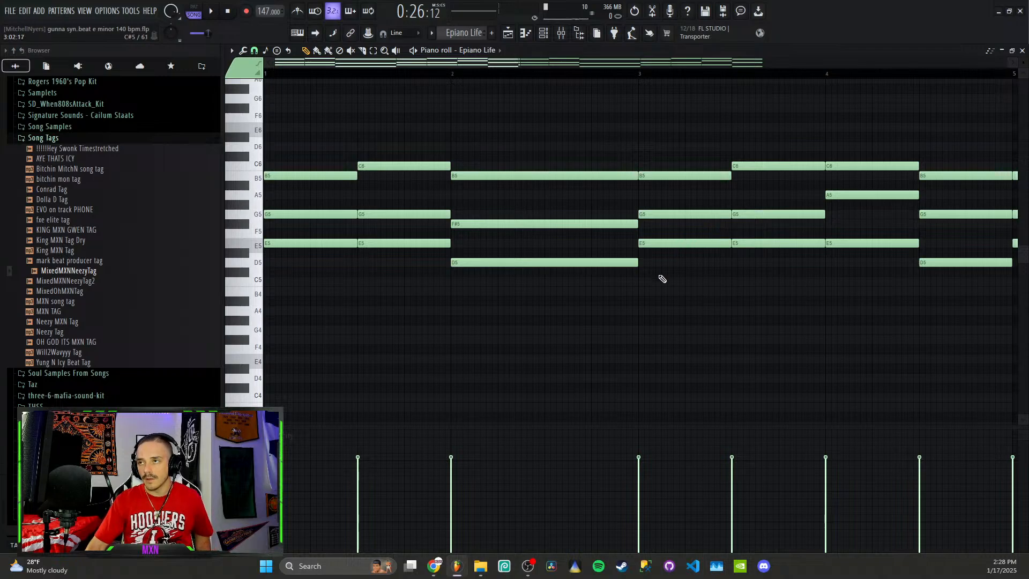
- Audition the G5, B5 and D5 keys to compare the tones in the Epiano Life chords
{"action": "scroll", "coordinate": [662, 279], "scroll_direction": "down", "scroll_amount": 2}
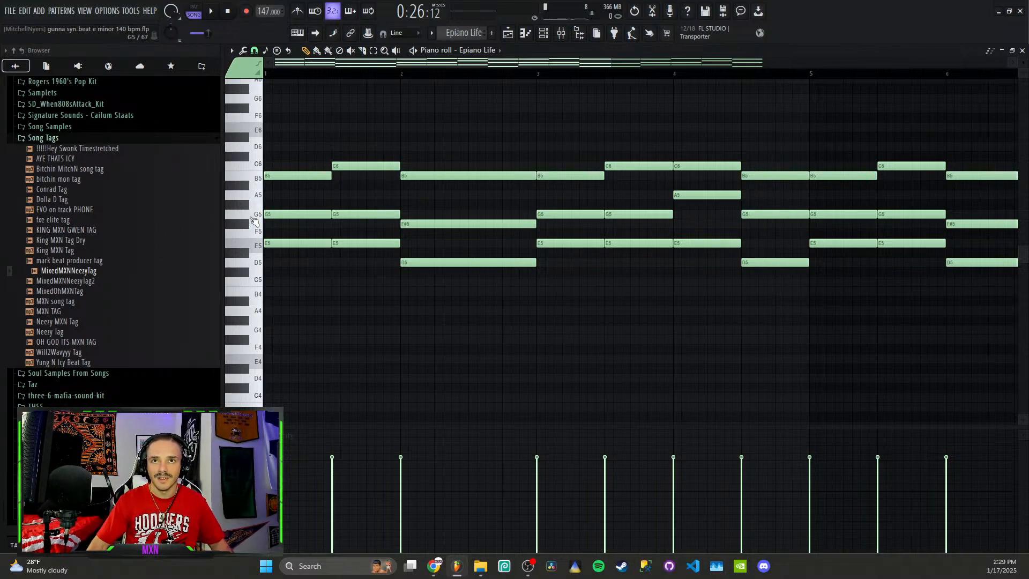
{"action": "left_click", "coordinate": [251, 217]}
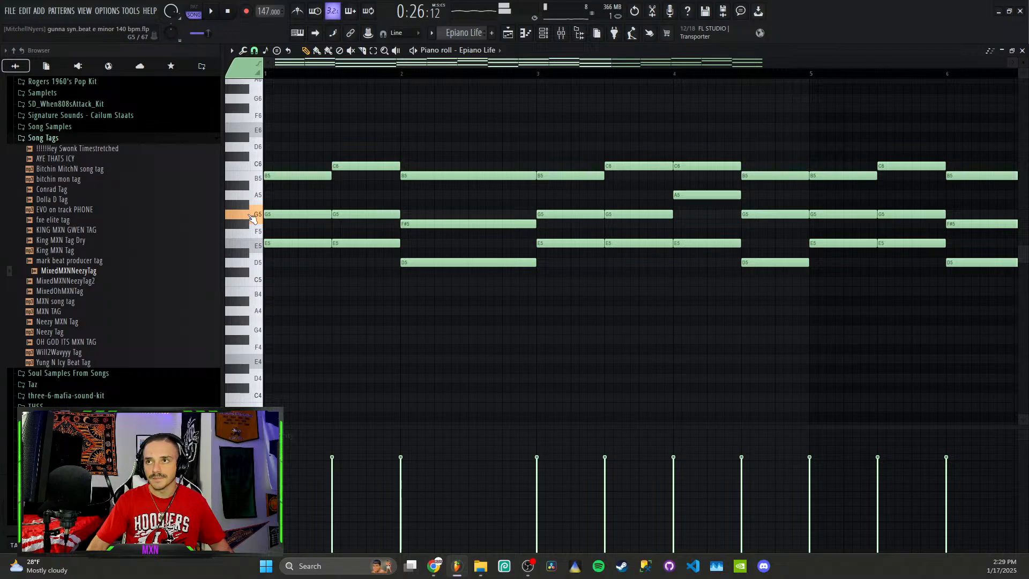
{"action": "left_click", "coordinate": [245, 180]}
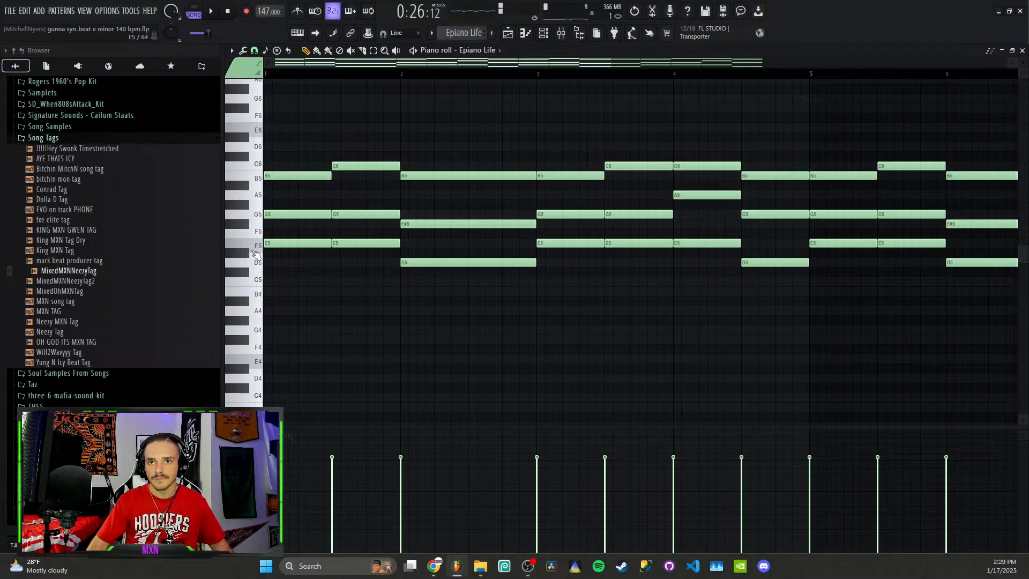
{"action": "left_click", "coordinate": [260, 272]}
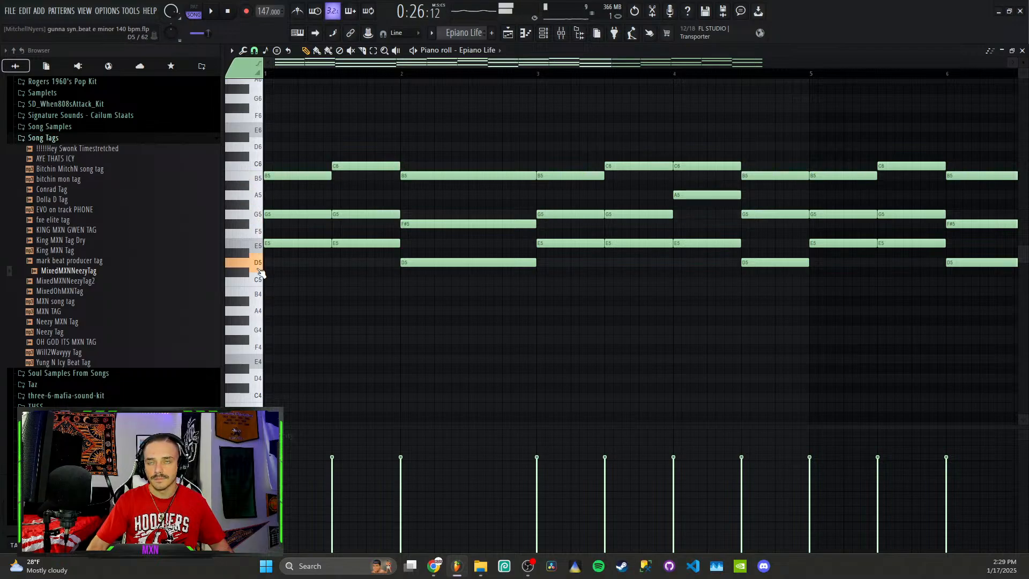
- Play the full eight-bar Epiano Life chord pattern by itself and stop playback
{"action": "scroll", "coordinate": [745, 287], "scroll_direction": "down", "scroll_amount": 2}
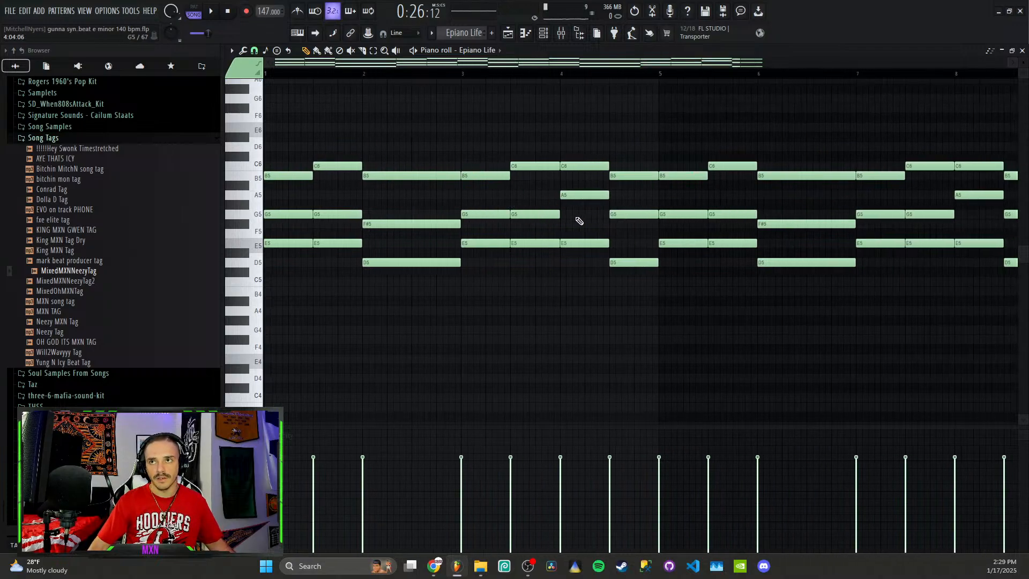
{"action": "left_click", "coordinate": [413, 51]}
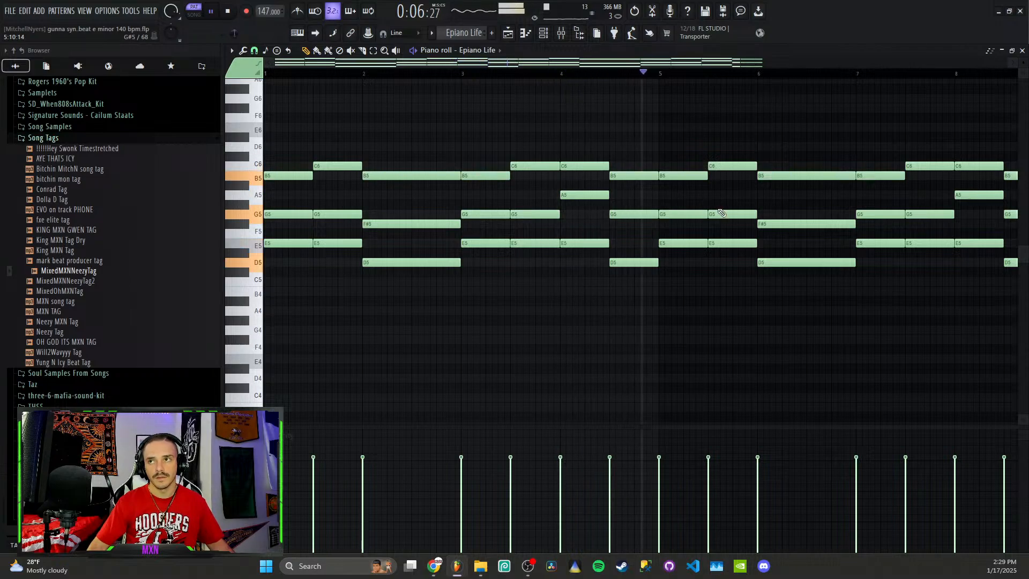
{"action": "scroll", "coordinate": [677, 198], "scroll_direction": "down", "scroll_amount": 3}
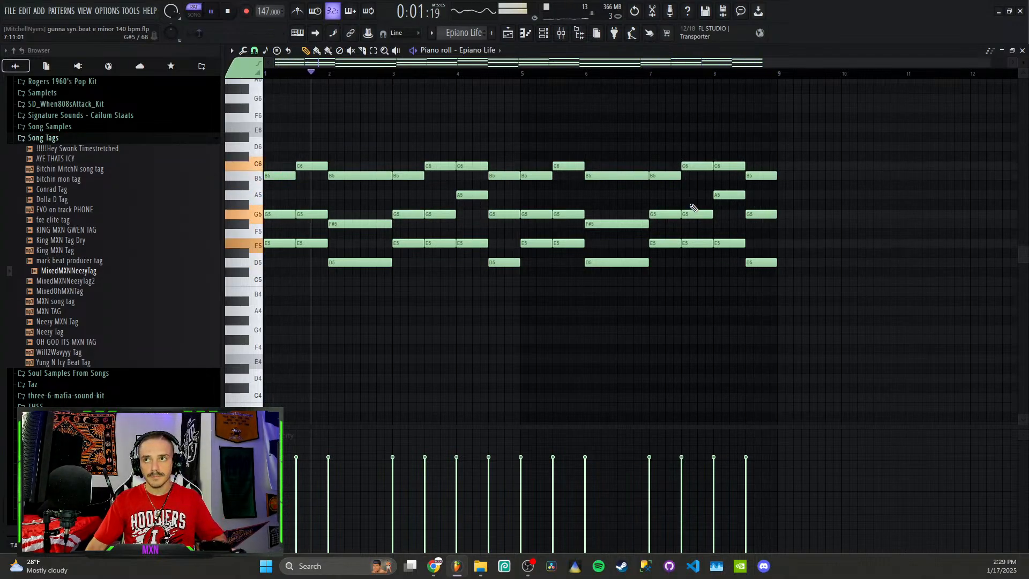
{"action": "key", "text": "space"}
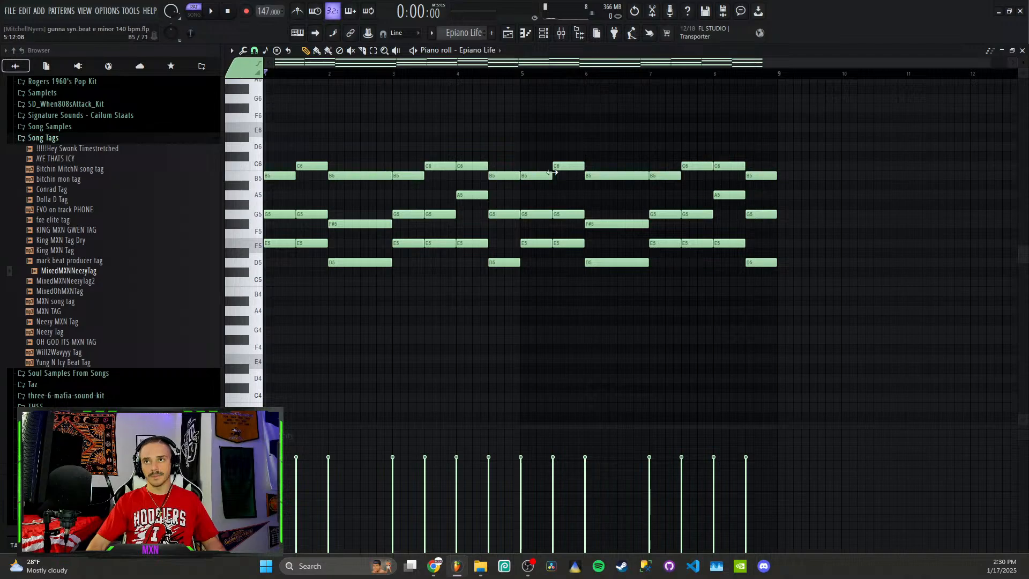
- Open the Autogun pattern in the piano roll, play its melody by itself and stop playback
{"action": "left_click", "coordinate": [546, 34]}
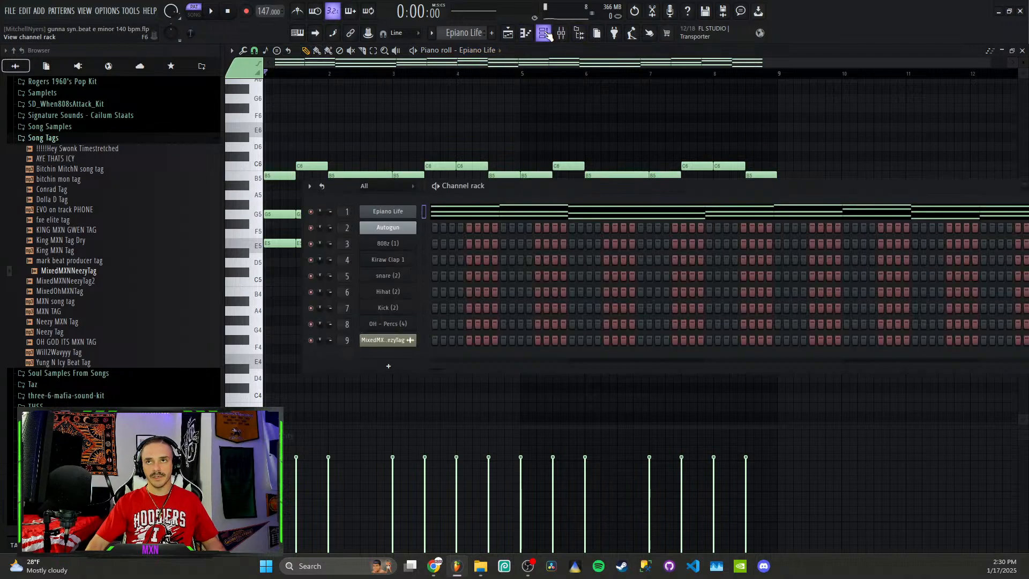
{"action": "left_click", "coordinate": [507, 38]}
{"action": "double_click", "coordinate": [517, 121]}
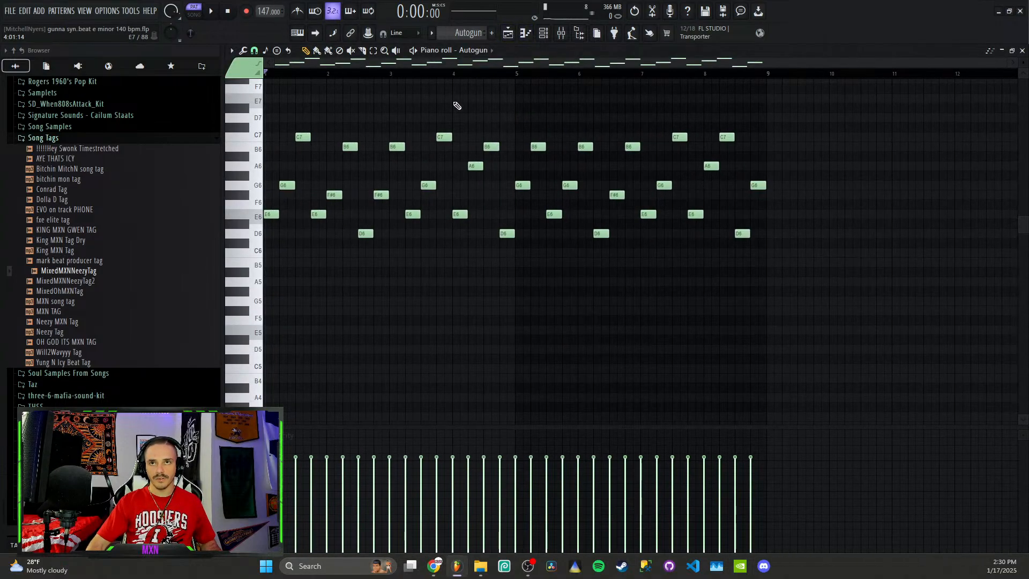
{"action": "key", "text": "space"}
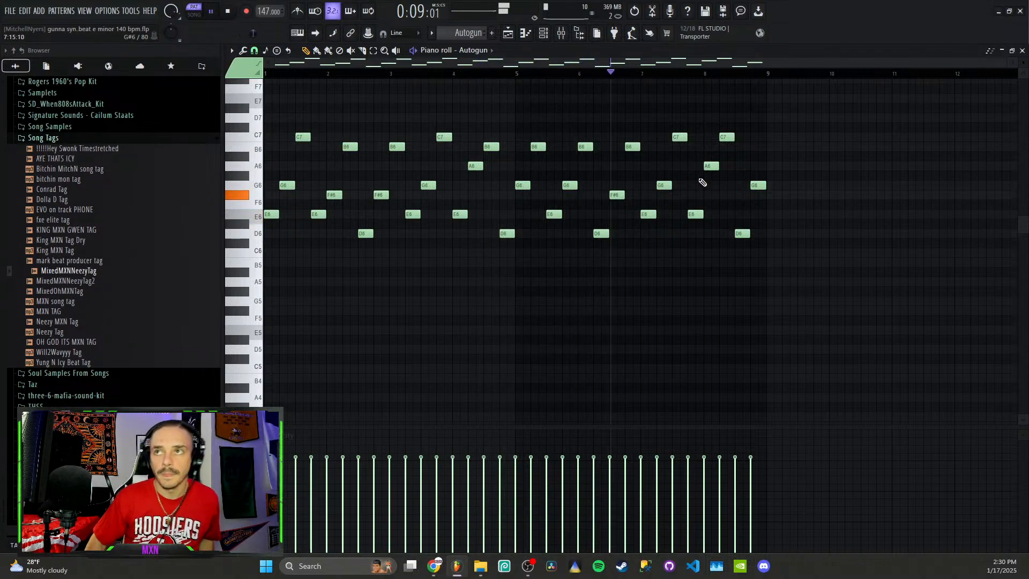
{"action": "key", "text": "space"}
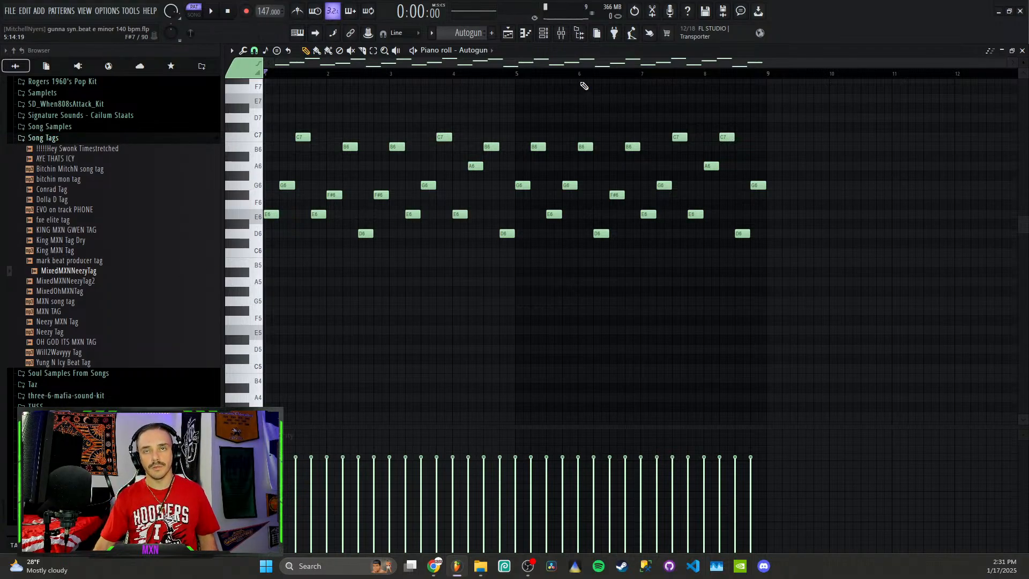
- Show the FLEX instrument of the Epiano Life channel again and return to the playlist
{"action": "left_click", "coordinate": [543, 33]}
{"action": "left_click", "coordinate": [387, 211]}
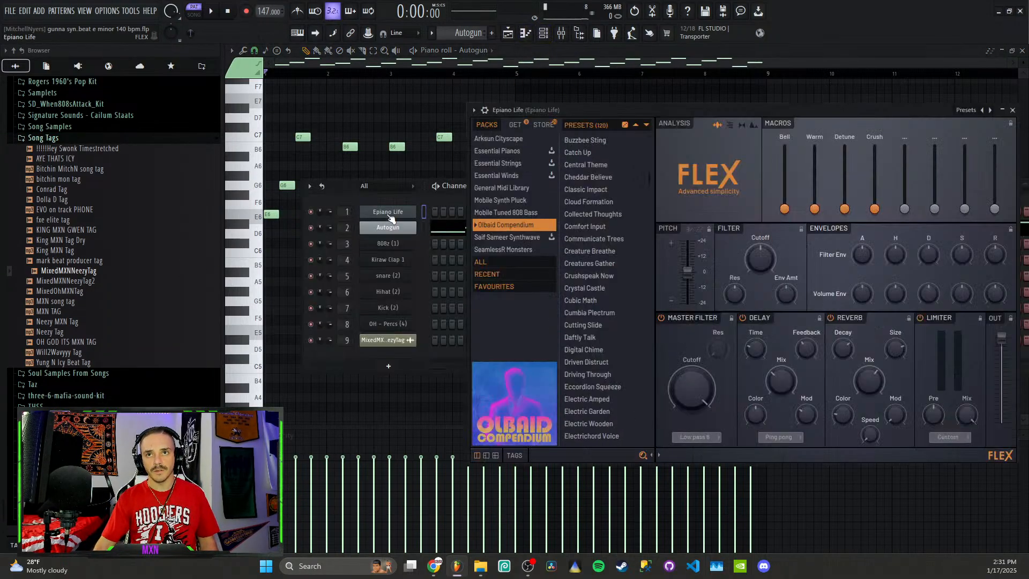
{"action": "left_click", "coordinate": [507, 33]}
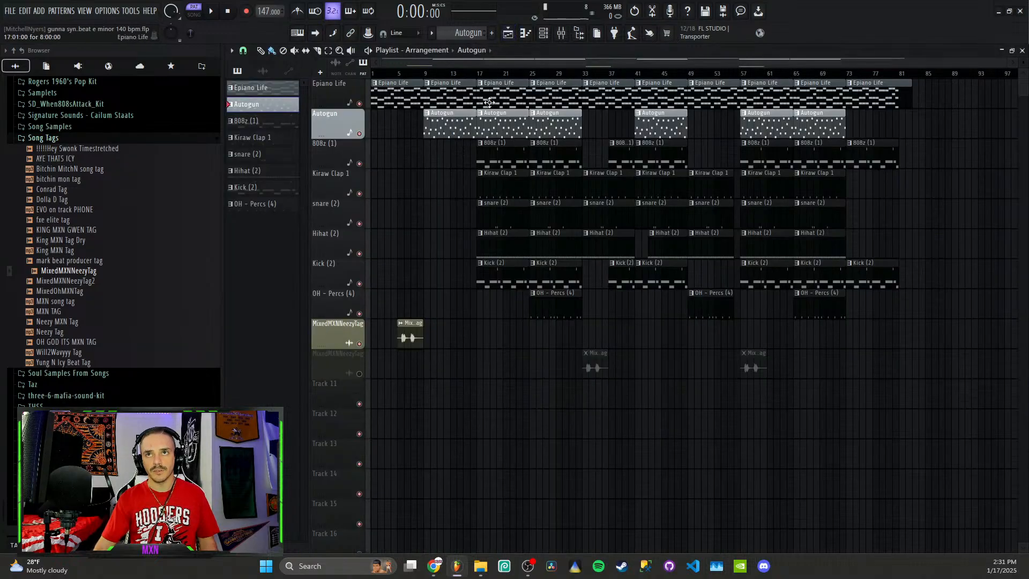
- Reopen the Epiano Life pattern from the playlist, start playing it and return to the playlist
{"action": "left_click", "coordinate": [498, 92]}
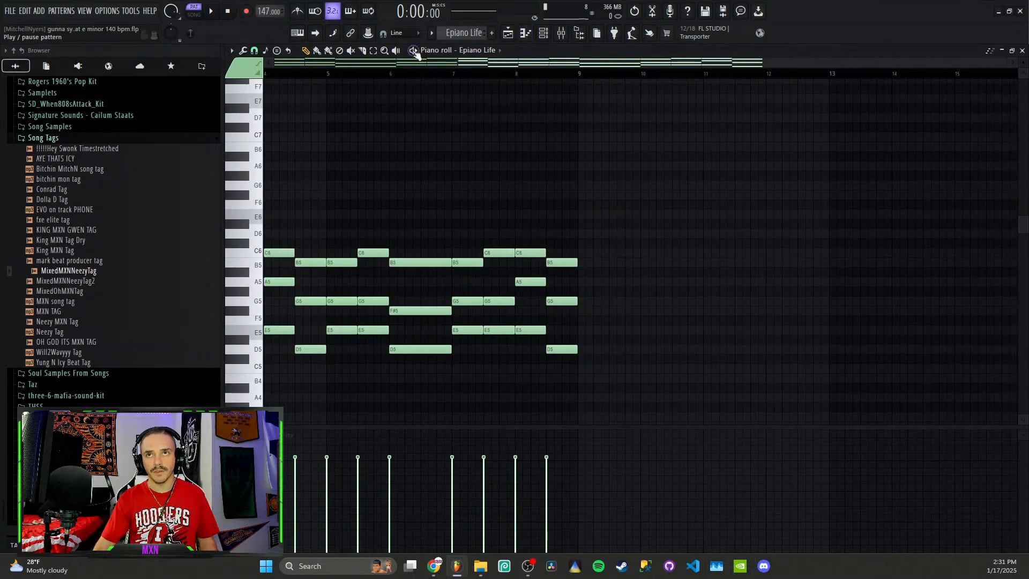
{"action": "key", "text": "space"}
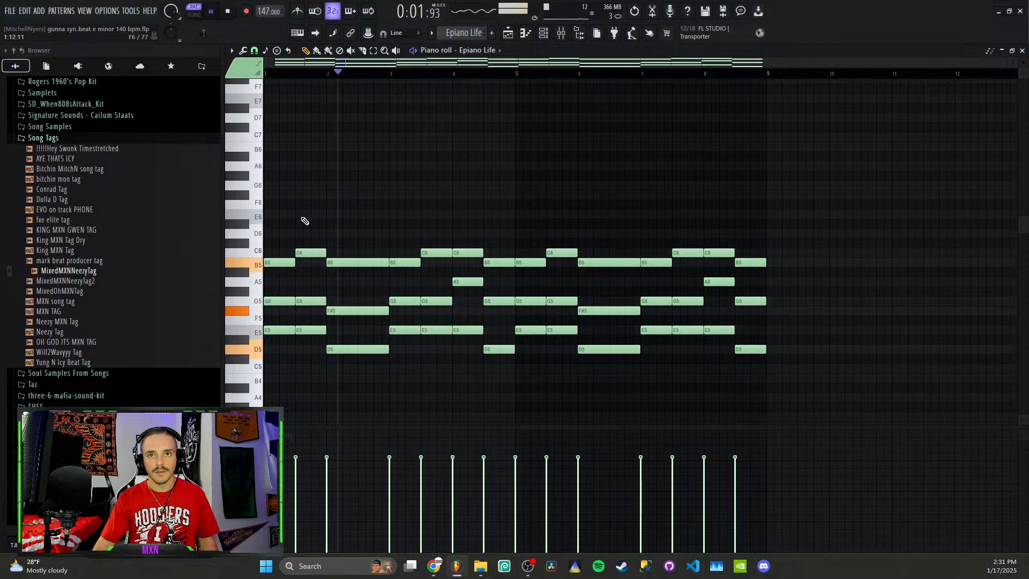
{"action": "left_click", "coordinate": [509, 33]}
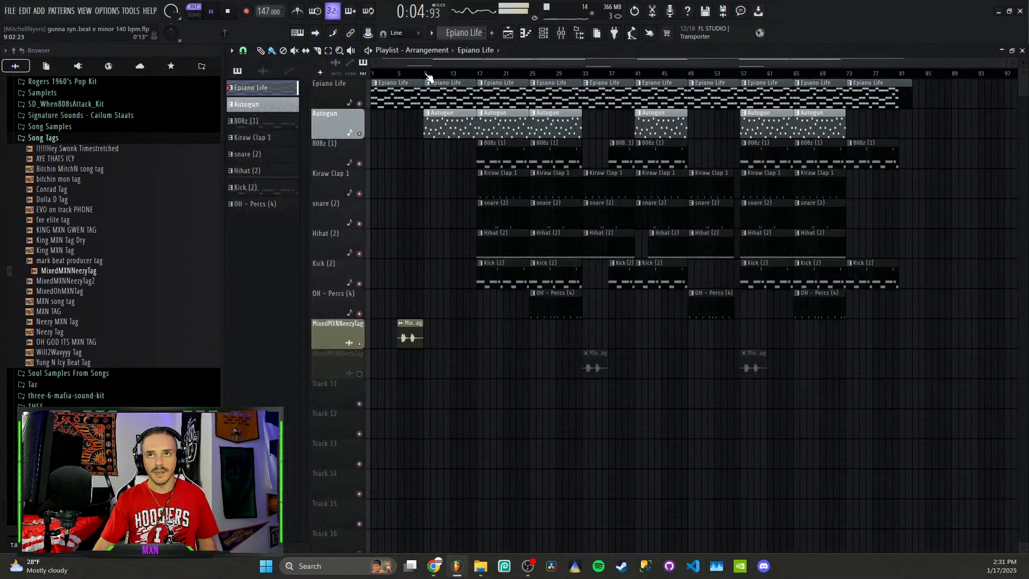
- Play the arrangement in song mode from bar 9, stop it and open the 808z (1) pattern in the piano roll
{"action": "key", "text": "l"}
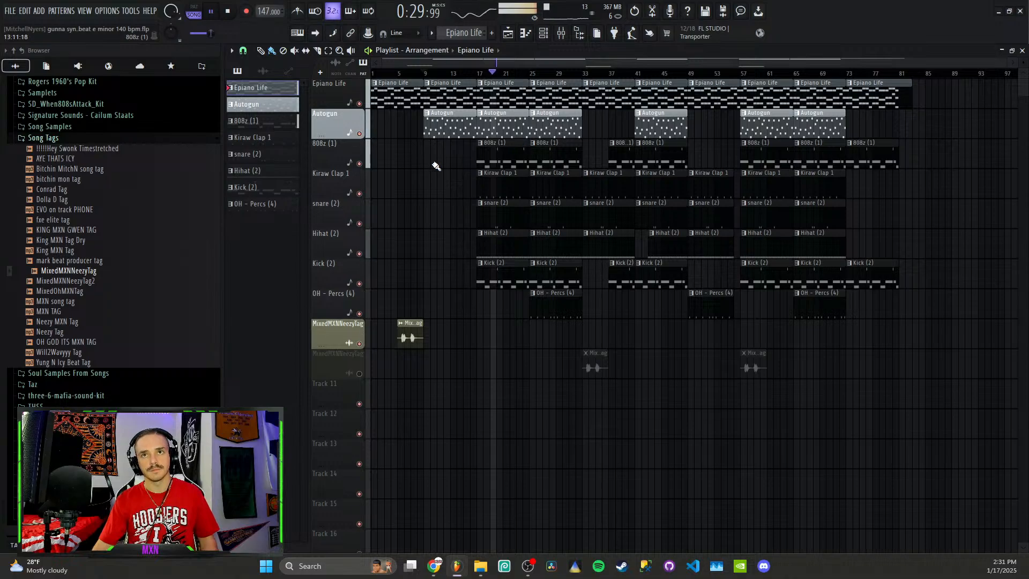
{"action": "key", "text": "space"}
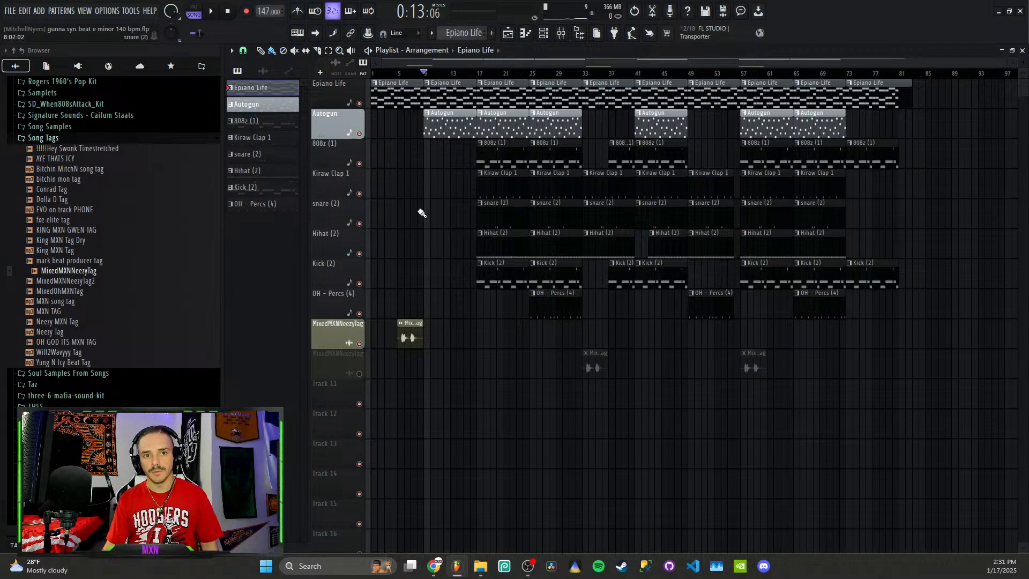
{"action": "double_click", "coordinate": [494, 162]}
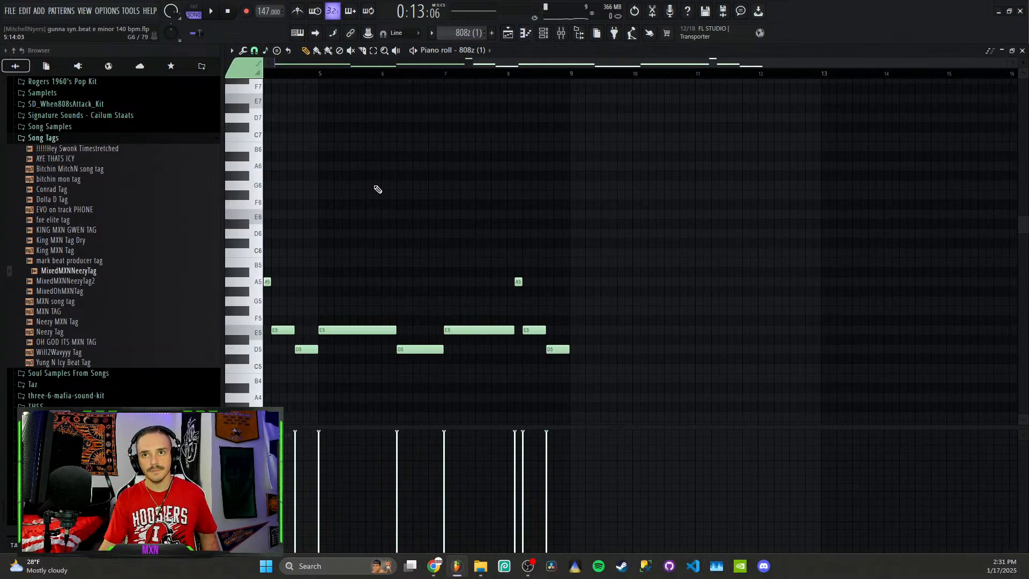
{"action": "scroll", "coordinate": [380, 182], "scroll_direction": "down", "scroll_amount": 4}
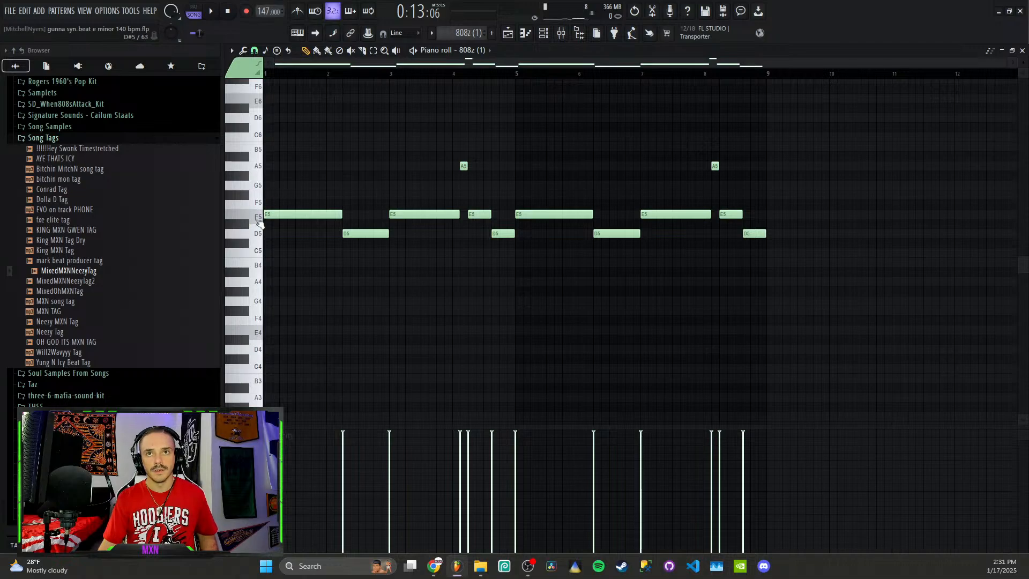
- Show the sample waveform in the 808z (1) channel's sampler
{"action": "left_click", "coordinate": [543, 33]}
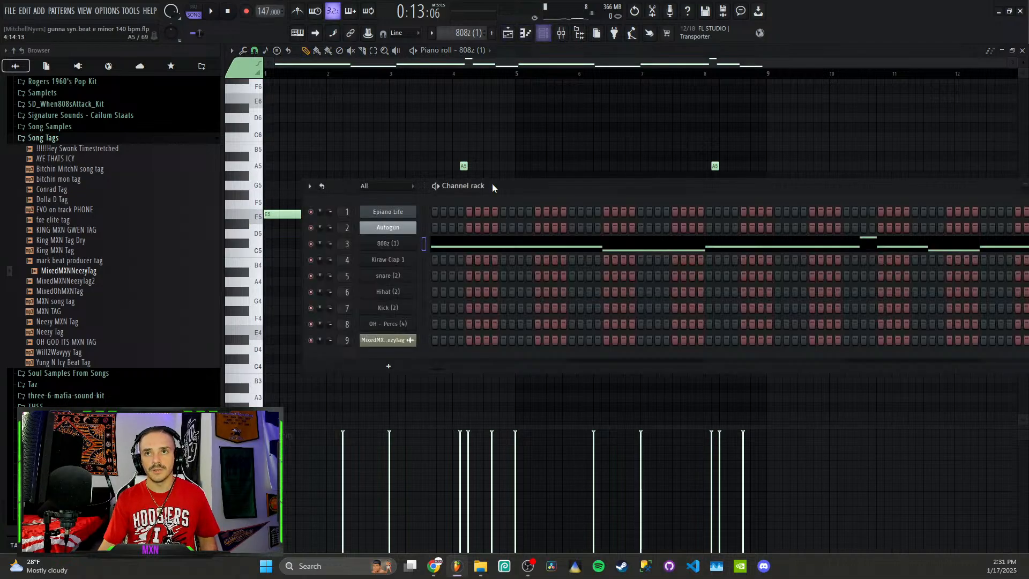
{"action": "left_click", "coordinate": [392, 247]}
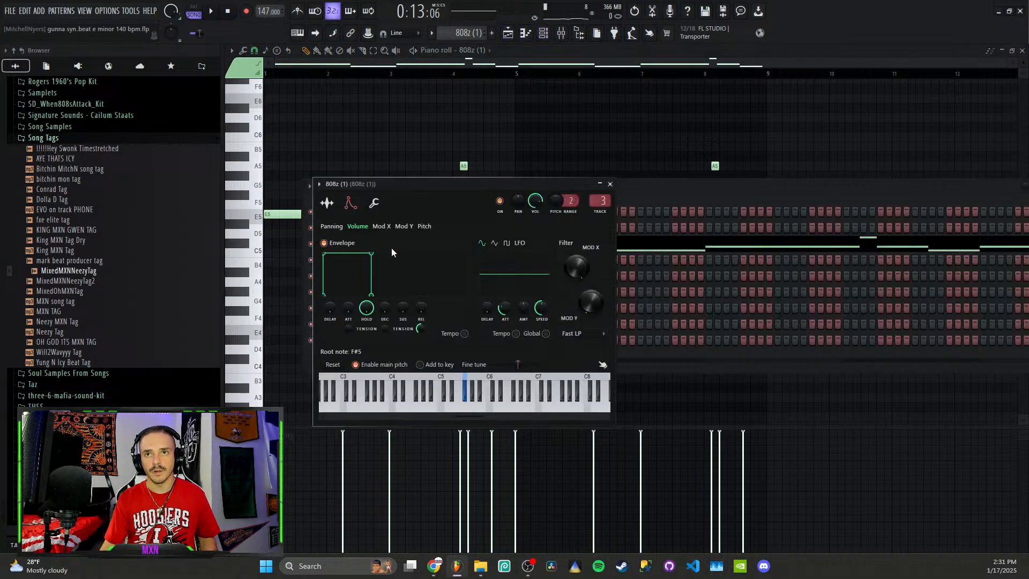
{"action": "left_click", "coordinate": [328, 205]}
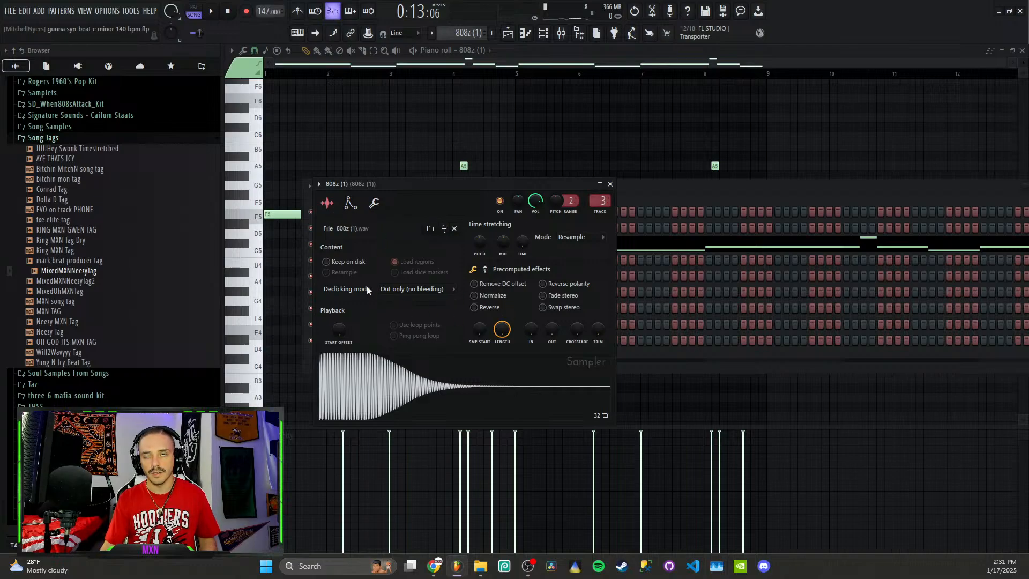
- Open the 808z (1) sample in Edison, generate region markers and examine them near the start of the waveform
{"action": "right_click", "coordinate": [404, 366]}
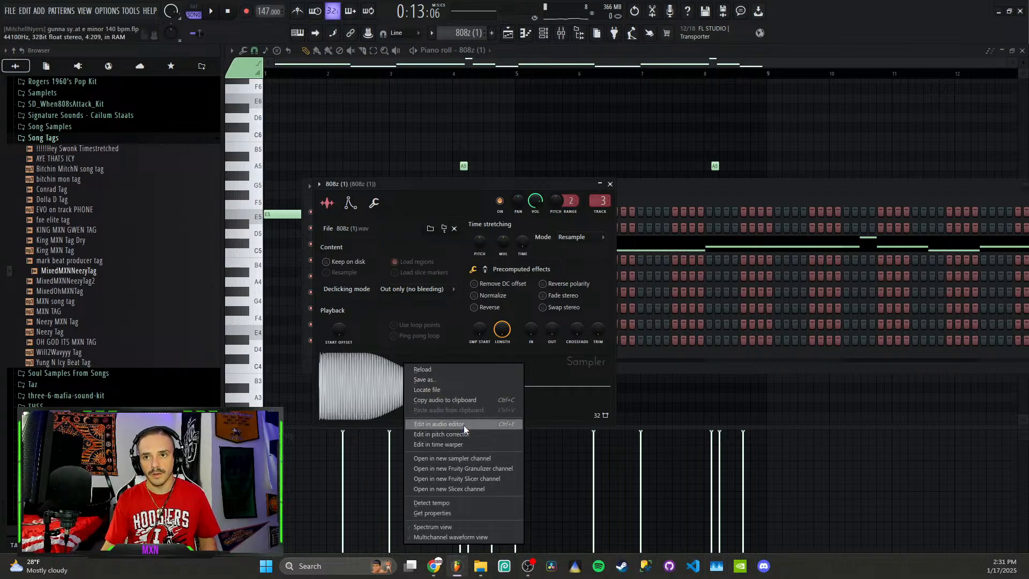
{"action": "left_click", "coordinate": [464, 425]}
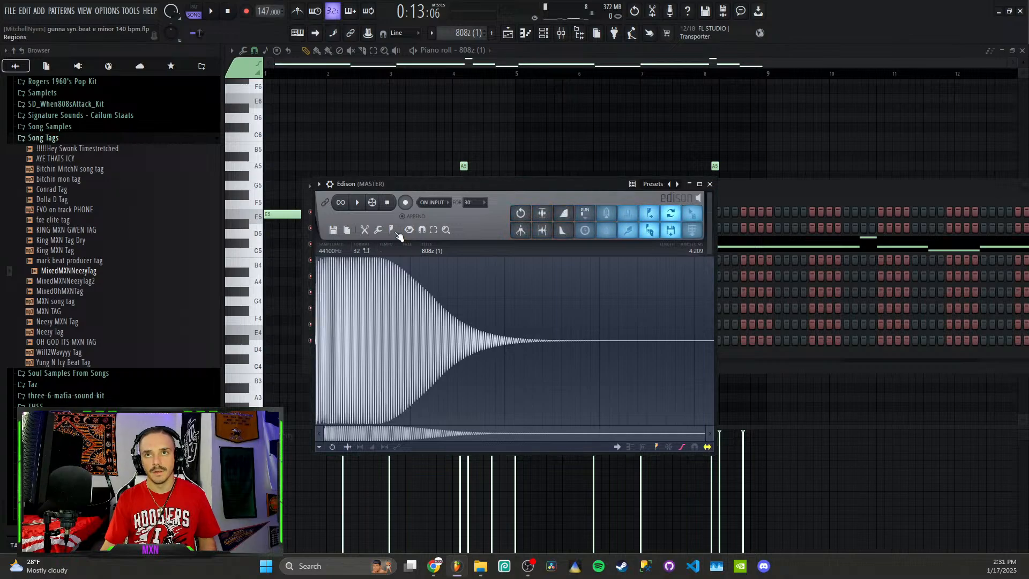
{"action": "left_click", "coordinate": [392, 229]}
{"action": "left_click", "coordinate": [425, 381]}
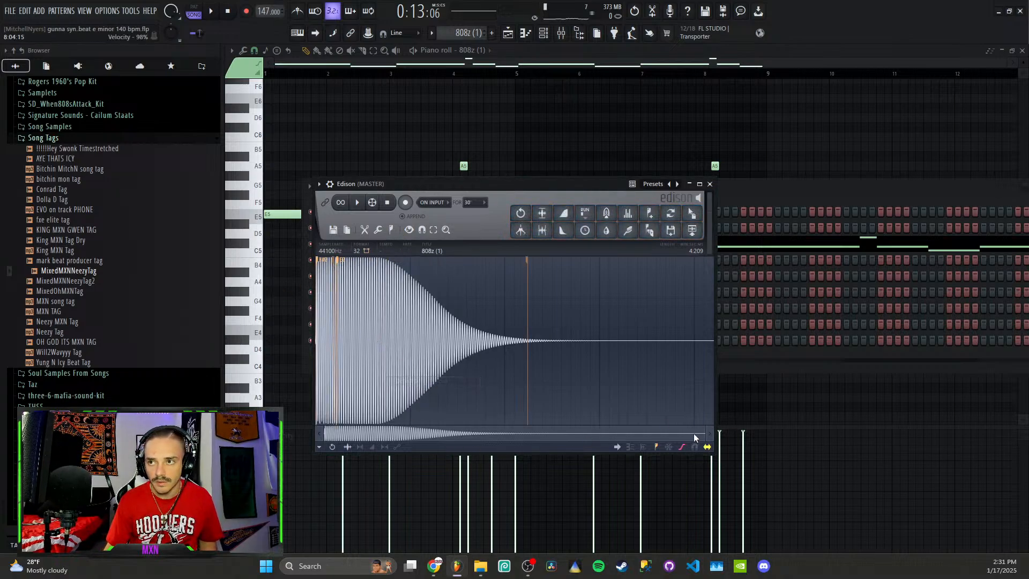
{"action": "left_click_drag", "start_coordinate": [704, 433], "coordinate": [456, 433]}
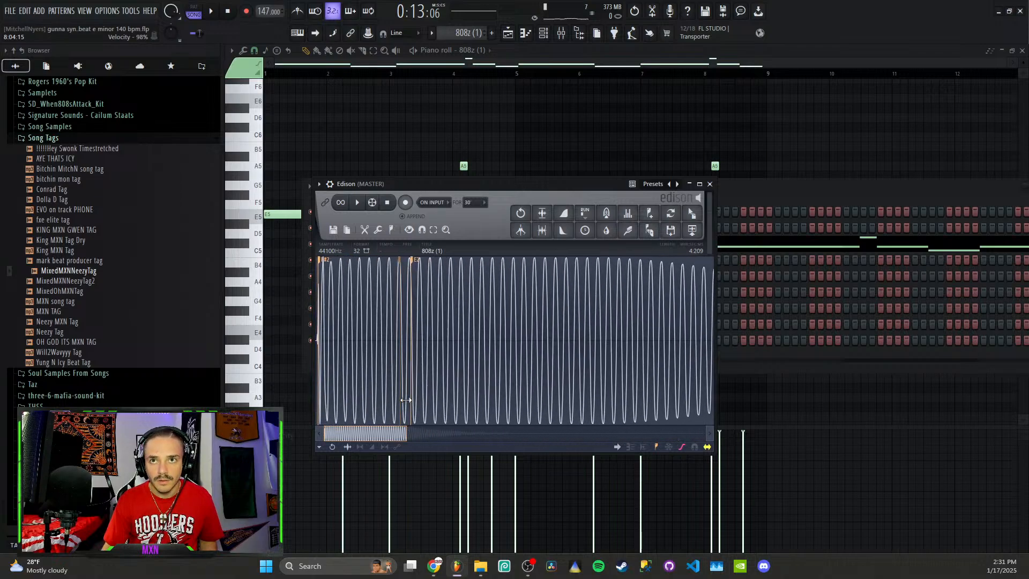
{"action": "left_click", "coordinate": [709, 184]}
- Show the 808z (1) sampler's root note keyboard, sound F#5, and preview D5 on the piano roll keys
{"action": "left_click", "coordinate": [344, 202]}
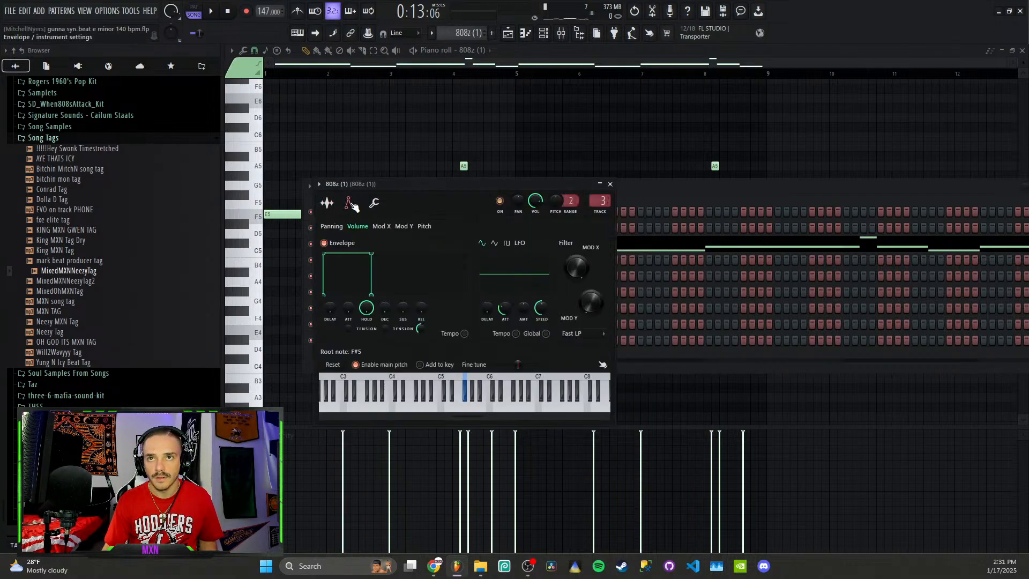
{"action": "left_click", "coordinate": [466, 396]}
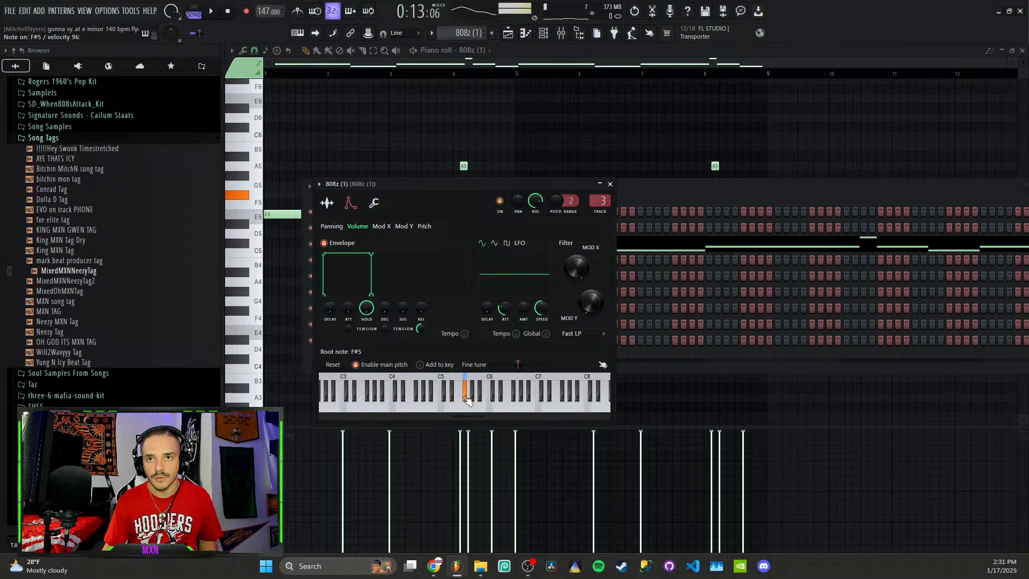
{"action": "left_click", "coordinate": [243, 221]}
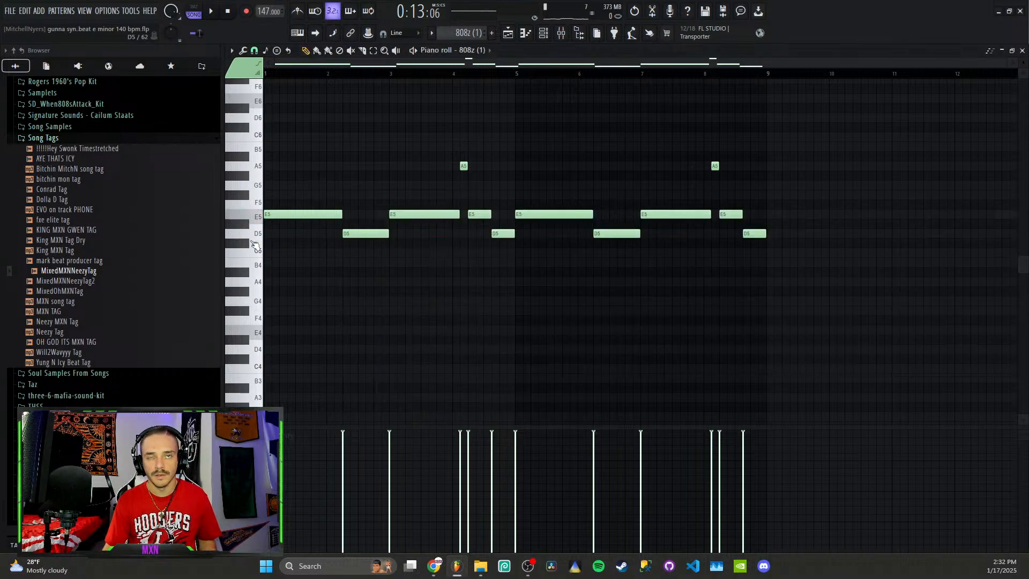
{"action": "left_click", "coordinate": [257, 233]}
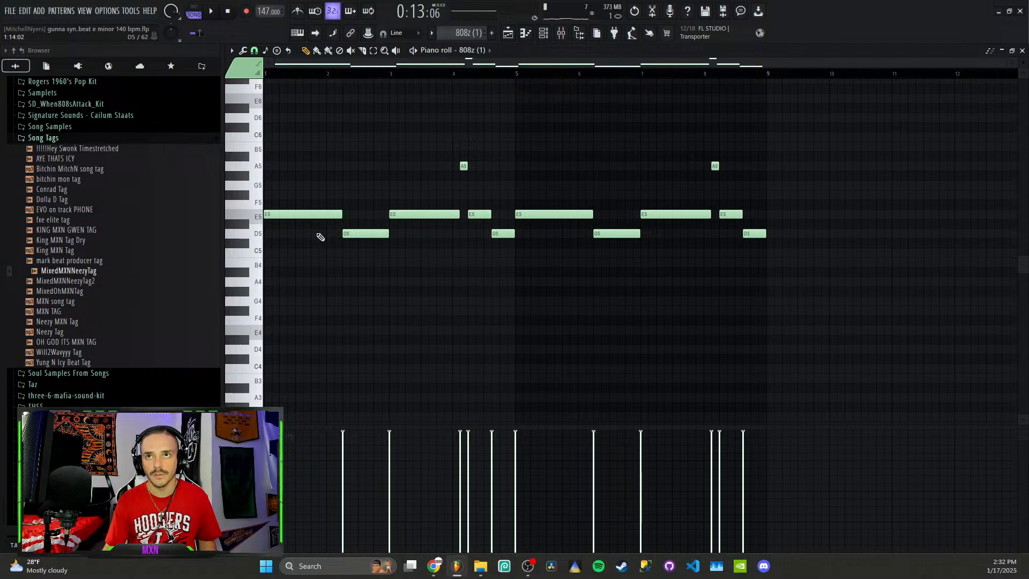
- Play the 808z (1) pattern by itself, stop playback and return to the playlist
{"action": "key", "text": "space"}
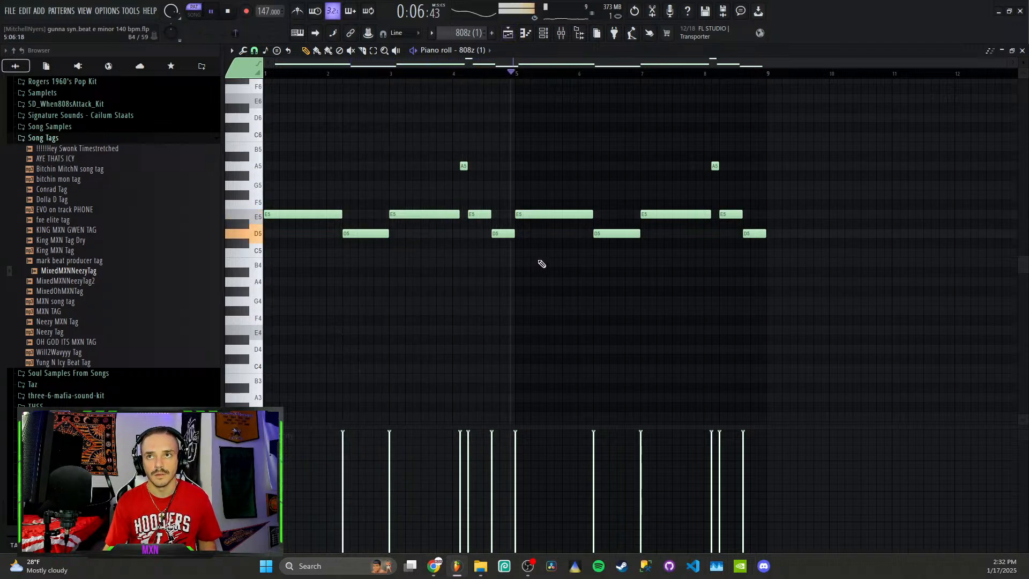
{"action": "key", "text": "space"}
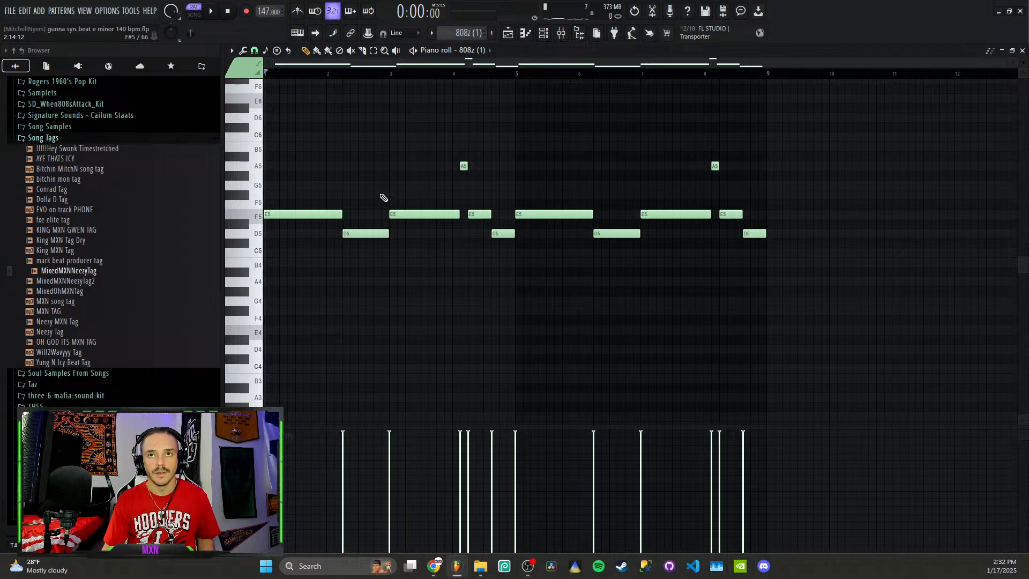
{"action": "left_click", "coordinate": [361, 233]}
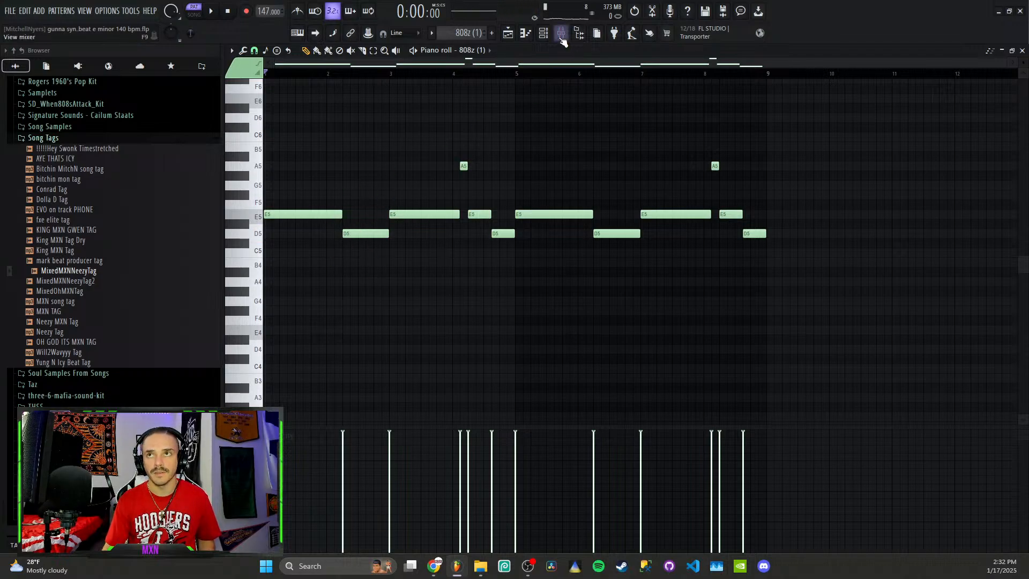
{"action": "left_click", "coordinate": [543, 32]}
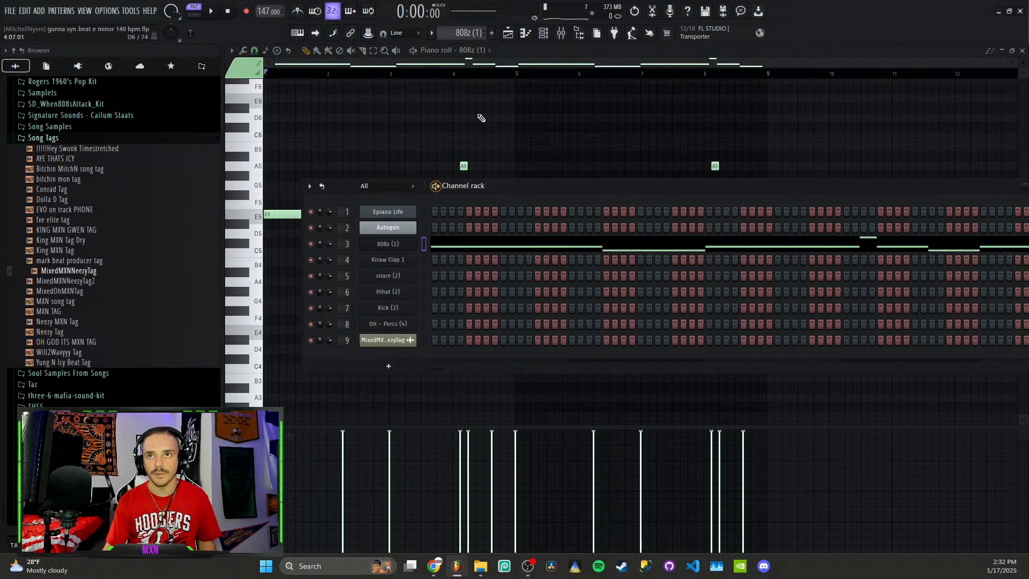
{"action": "left_click", "coordinate": [507, 35]}
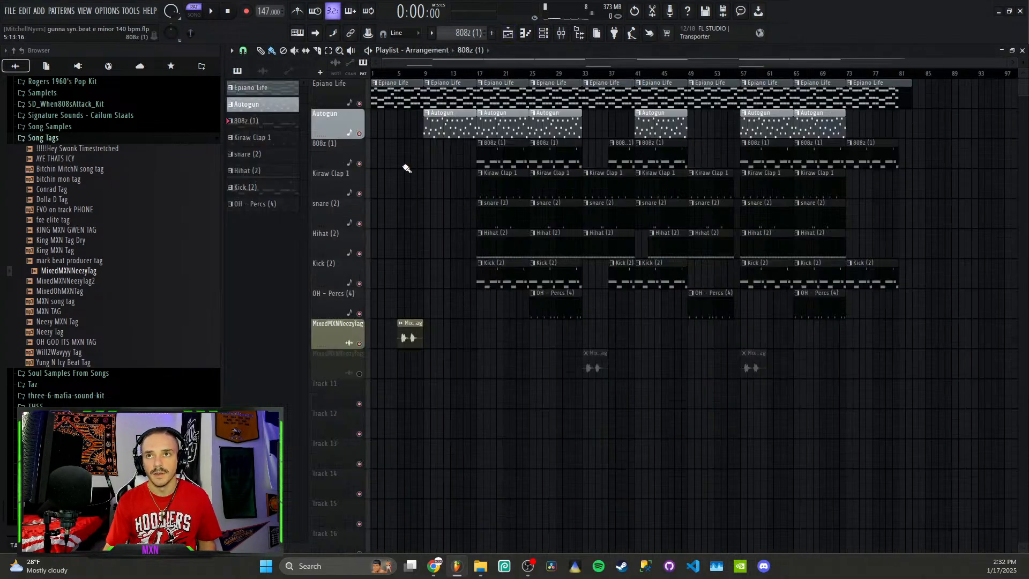
- Inspect the notes of the Kiraw Clap 1 and snare (2) patterns in the piano roll and return to the playlist
{"action": "double_click", "coordinate": [500, 184]}
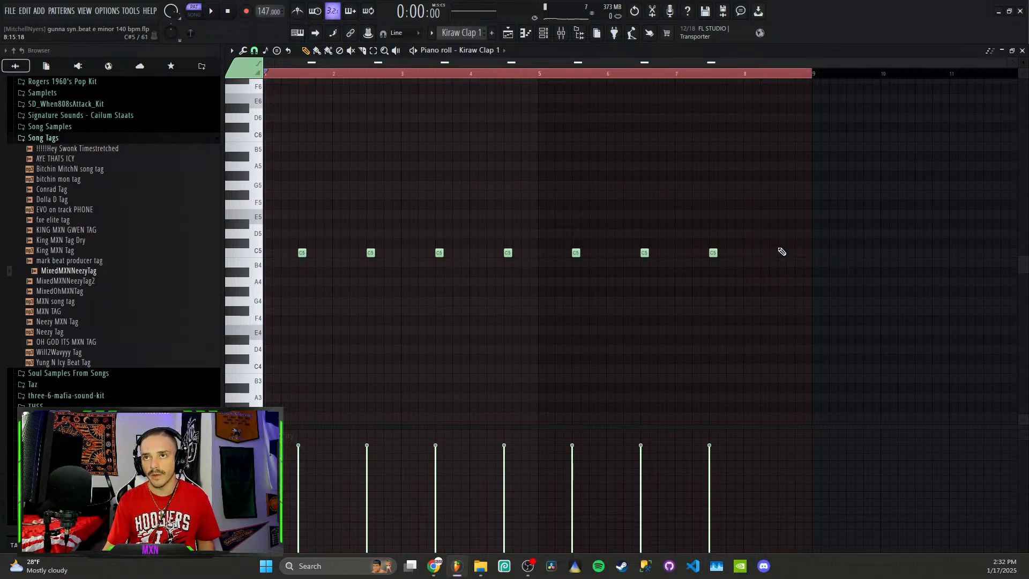
{"action": "left_click", "coordinate": [507, 33]}
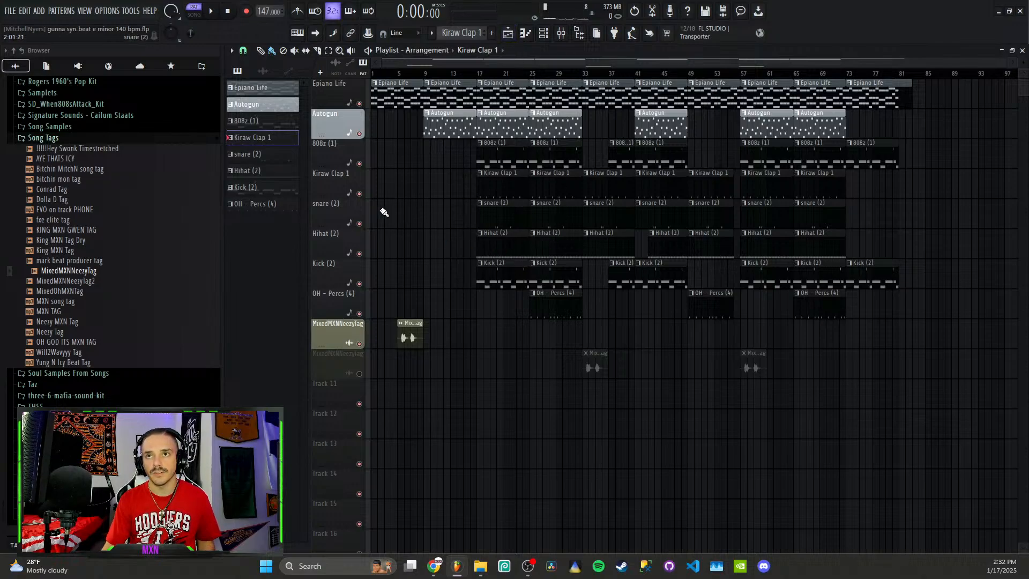
{"action": "double_click", "coordinate": [507, 203]}
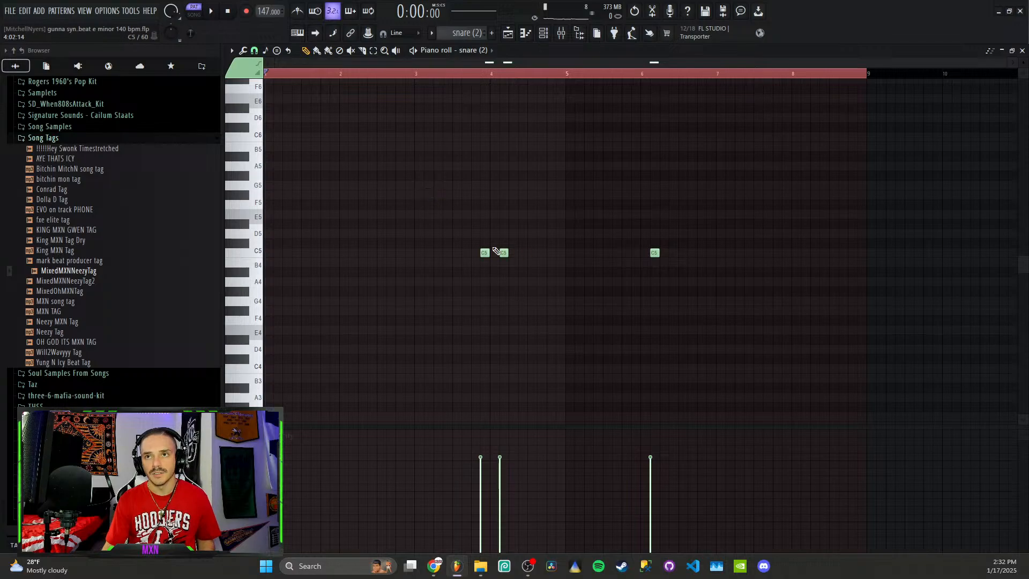
{"action": "left_click", "coordinate": [508, 33]}
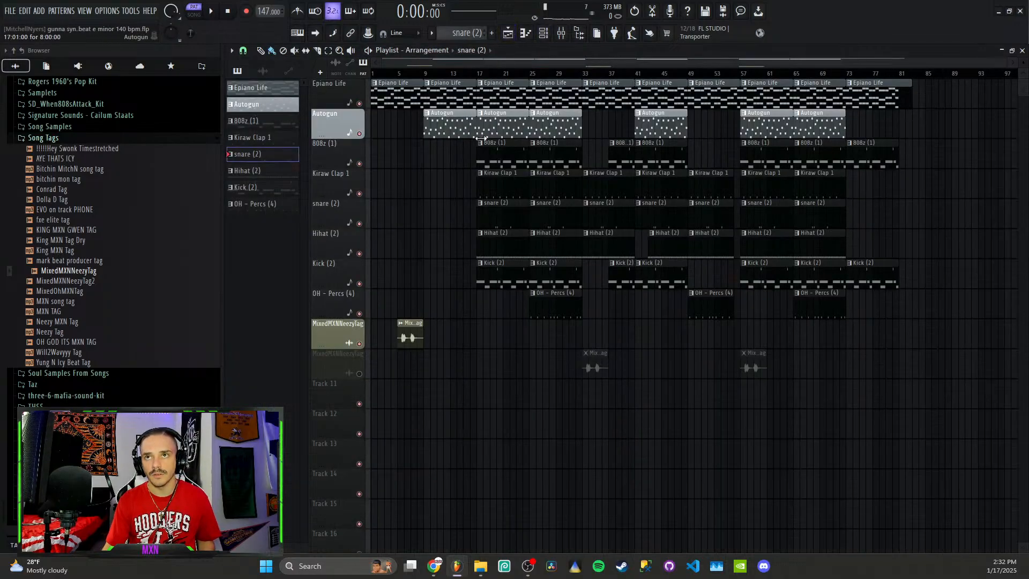
- Isolate the 808z (1), Kiraw Clap 1 and snare (2) tracks, play them together from bar 17 and stop
{"action": "left_click", "coordinate": [478, 74]}
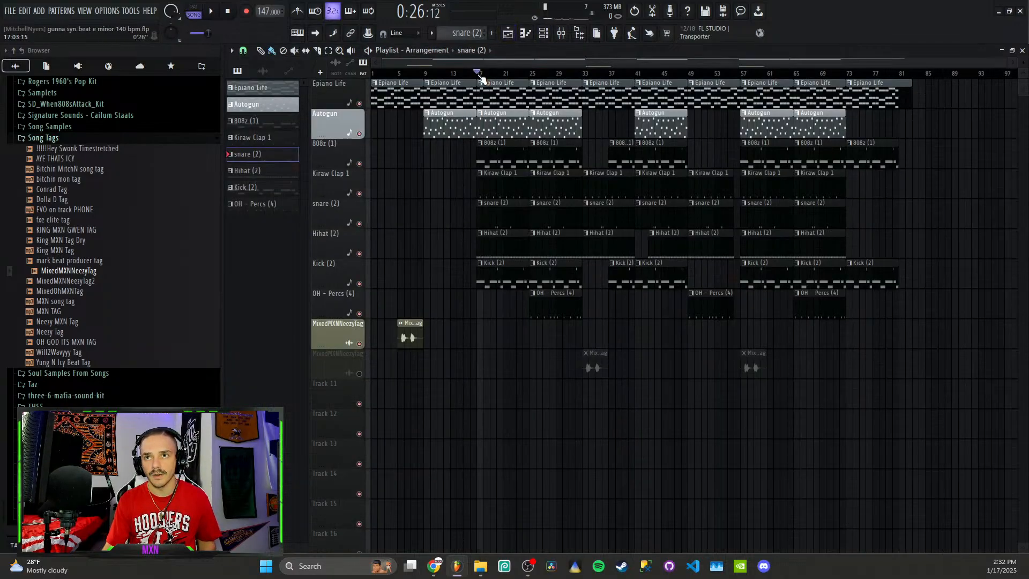
{"action": "right_click", "coordinate": [361, 193]}
{"action": "left_click", "coordinate": [360, 164]}
{"action": "left_click", "coordinate": [361, 224]}
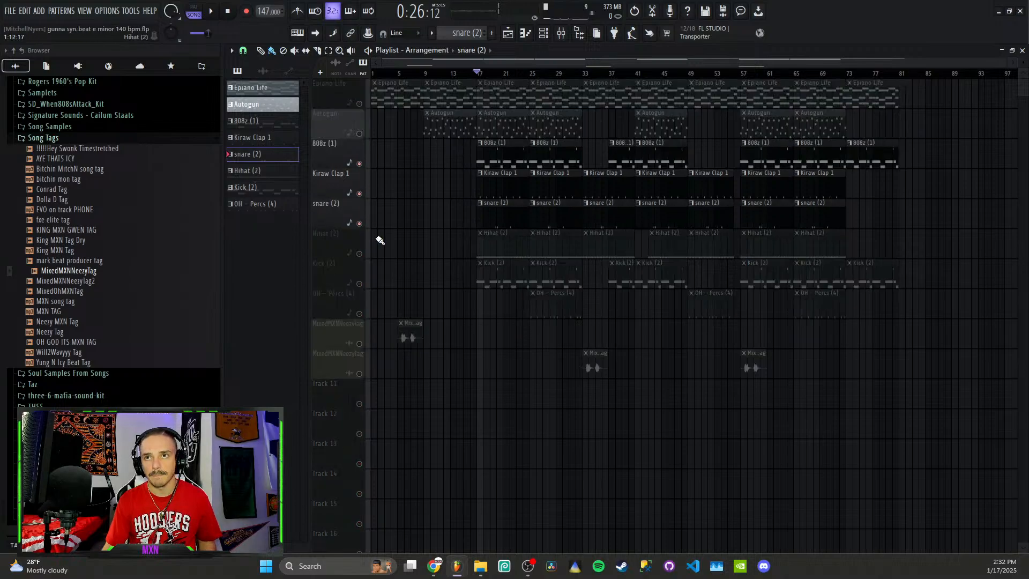
{"action": "key", "text": "space"}
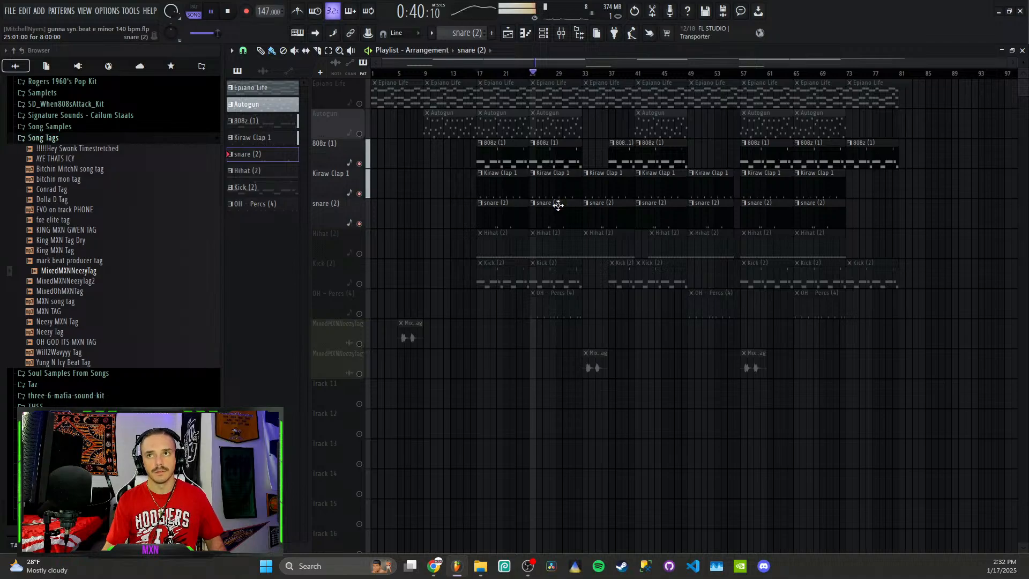
{"action": "key", "text": "space"}
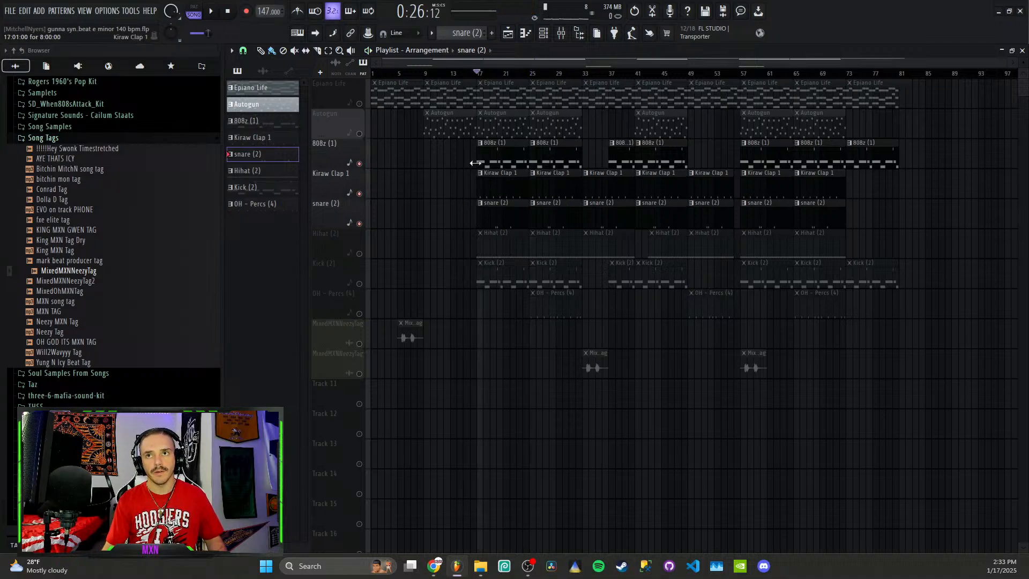
- Unmute the Hihat (2) track and inspect its pattern in the piano roll before returning to the playlist
{"action": "left_click", "coordinate": [359, 254]}
{"action": "double_click", "coordinate": [510, 240]}
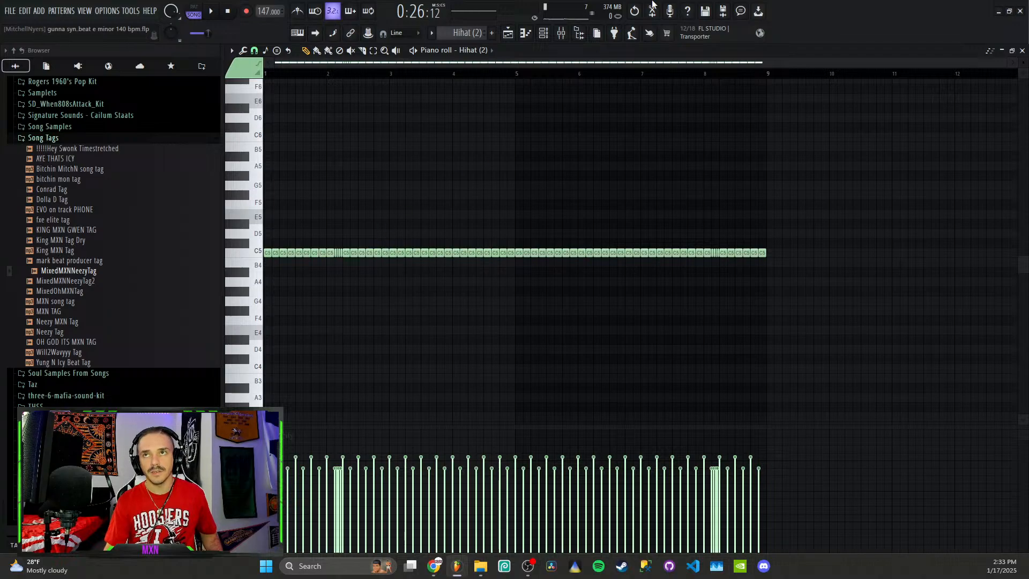
{"action": "left_click", "coordinate": [532, 36]}
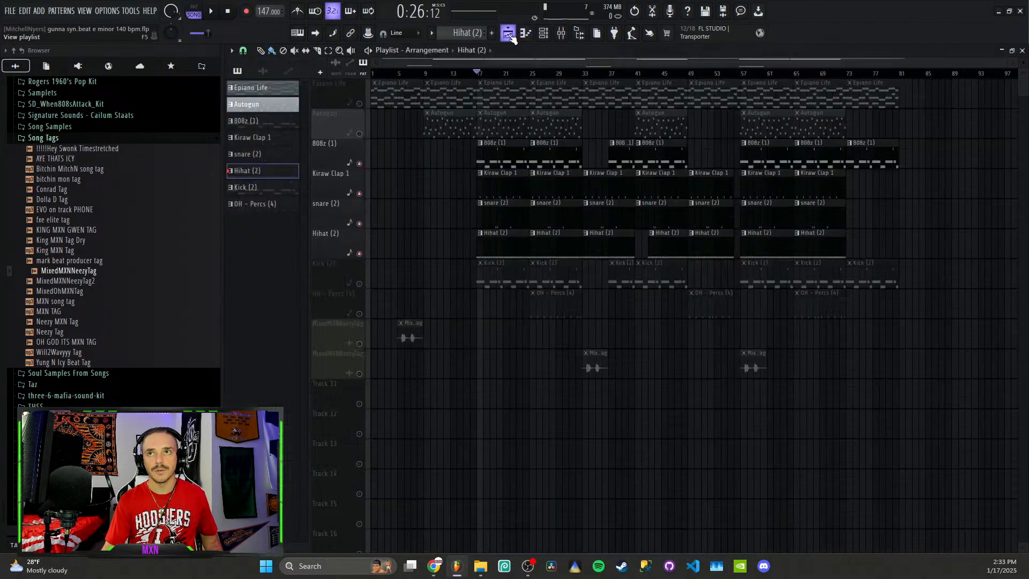
- Unmute the Kick (2) track, open its pattern in the piano roll to play it, and return to the playlist
{"action": "left_click", "coordinate": [359, 284]}
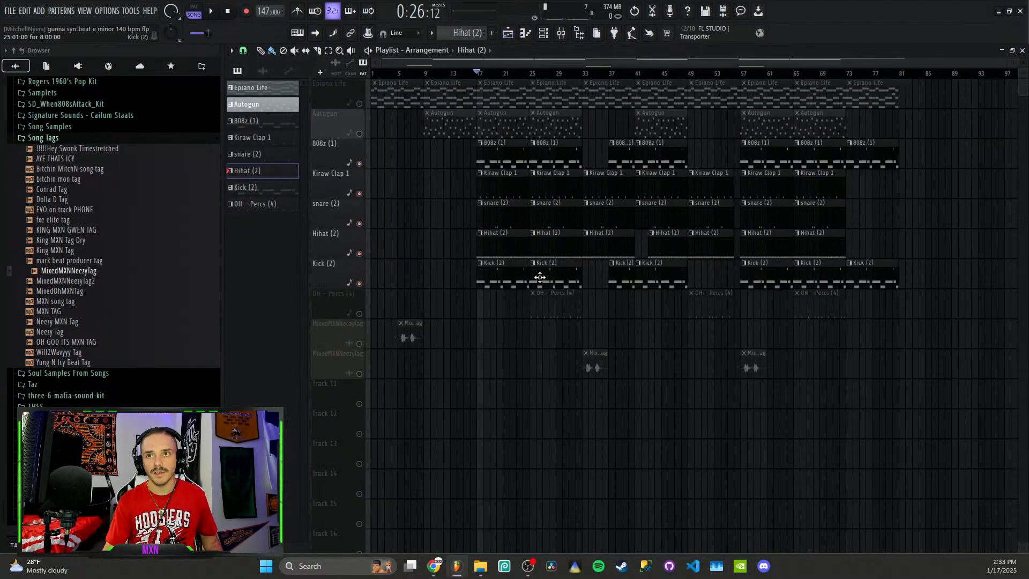
{"action": "double_click", "coordinate": [507, 274]}
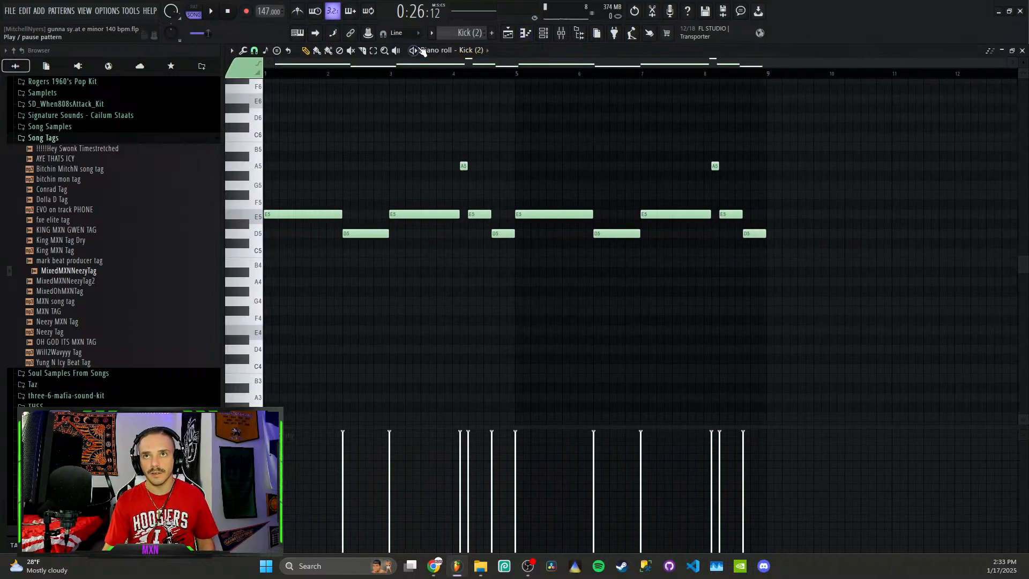
{"action": "key", "text": "space"}
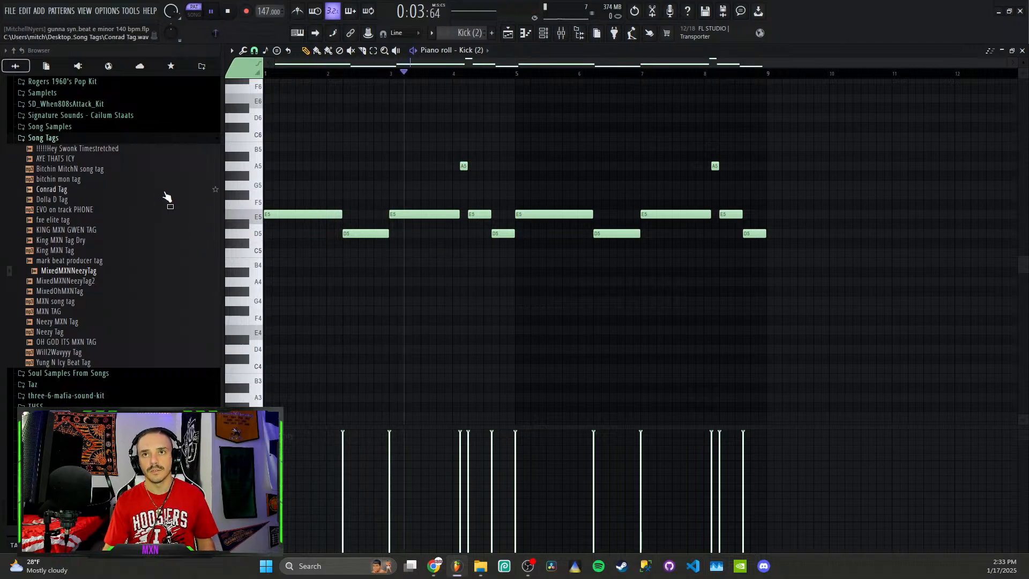
{"action": "left_click", "coordinate": [509, 33]}
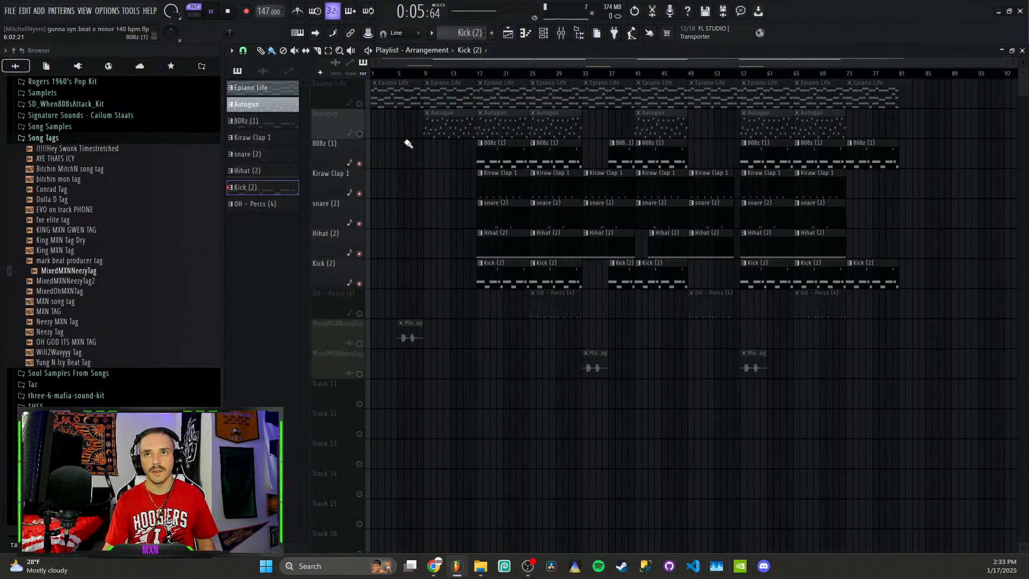
- Unmute the OH - Percs (4) track, play the drums and 808 together from bar 25, and stop playback
{"action": "left_click", "coordinate": [359, 314]}
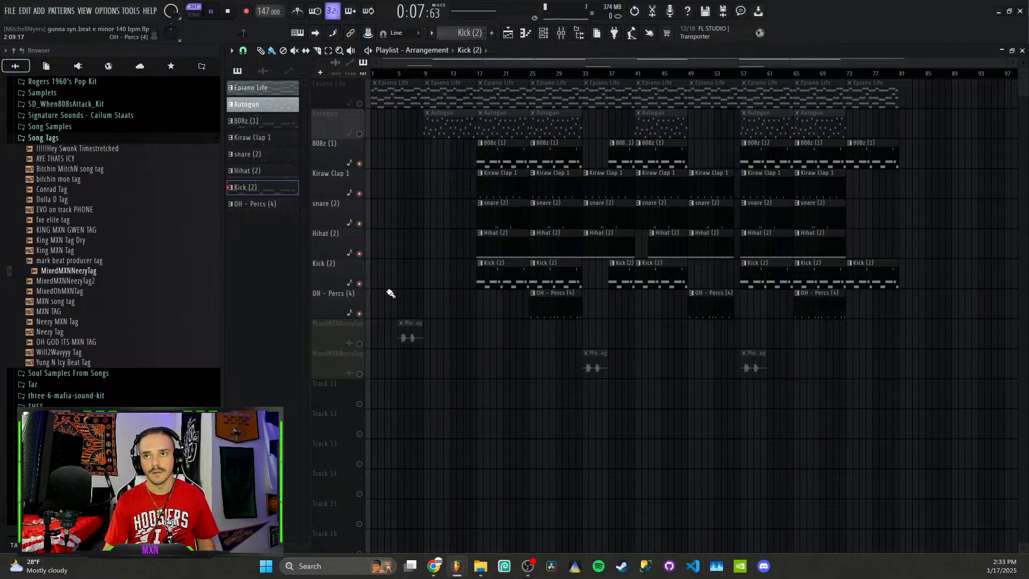
{"action": "left_click", "coordinate": [530, 74]}
{"action": "key", "text": "space"}
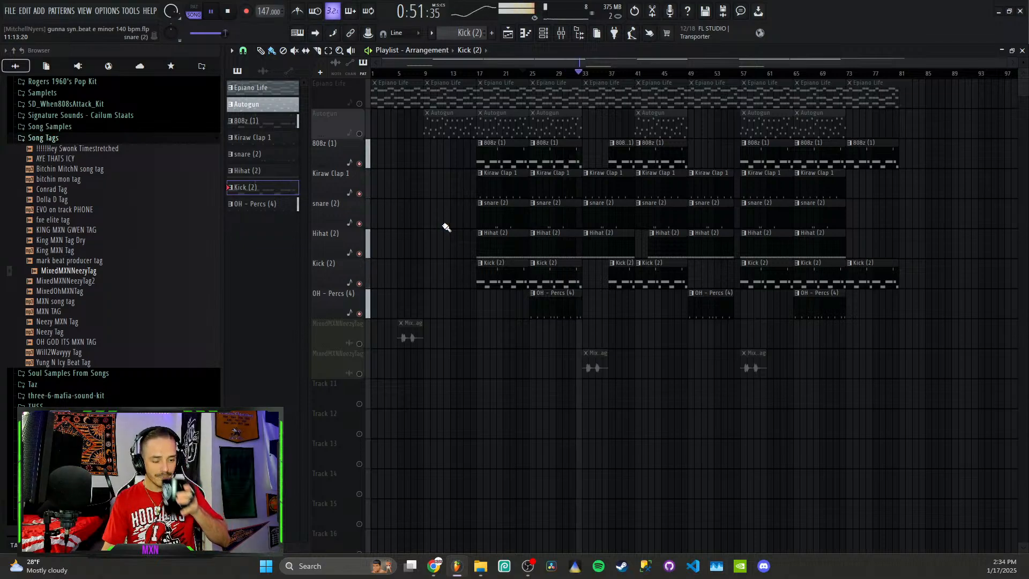
{"action": "left_click", "coordinate": [228, 10]}
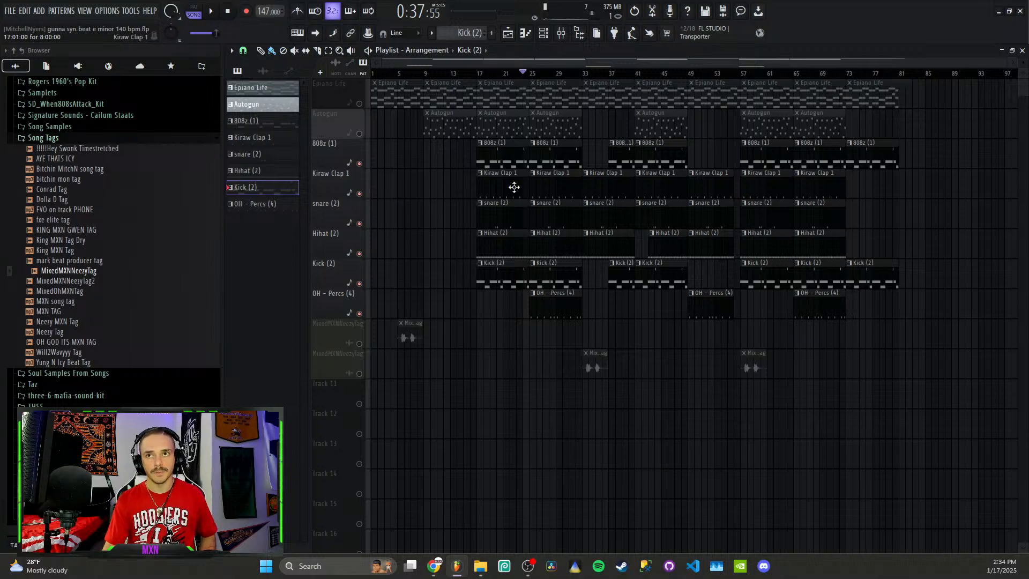
- Unmute all playlist tracks, play the full arrangement from bar 17, mute the lower MixedMXNNeezyTag track, and stop playback
{"action": "right_click", "coordinate": [359, 103]}
{"action": "left_click", "coordinate": [480, 73]}
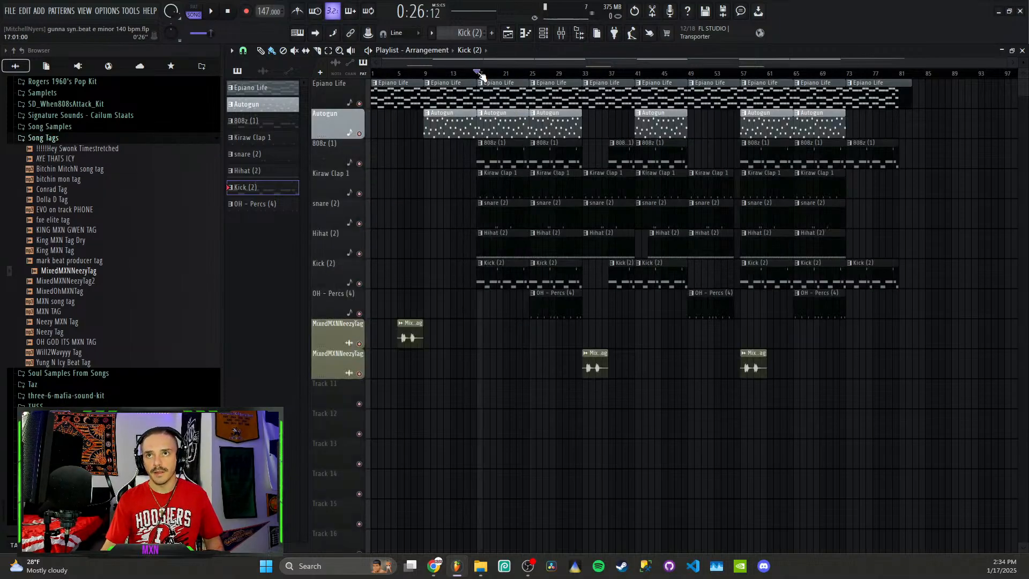
{"action": "key", "text": "space"}
{"action": "left_click", "coordinate": [359, 373]}
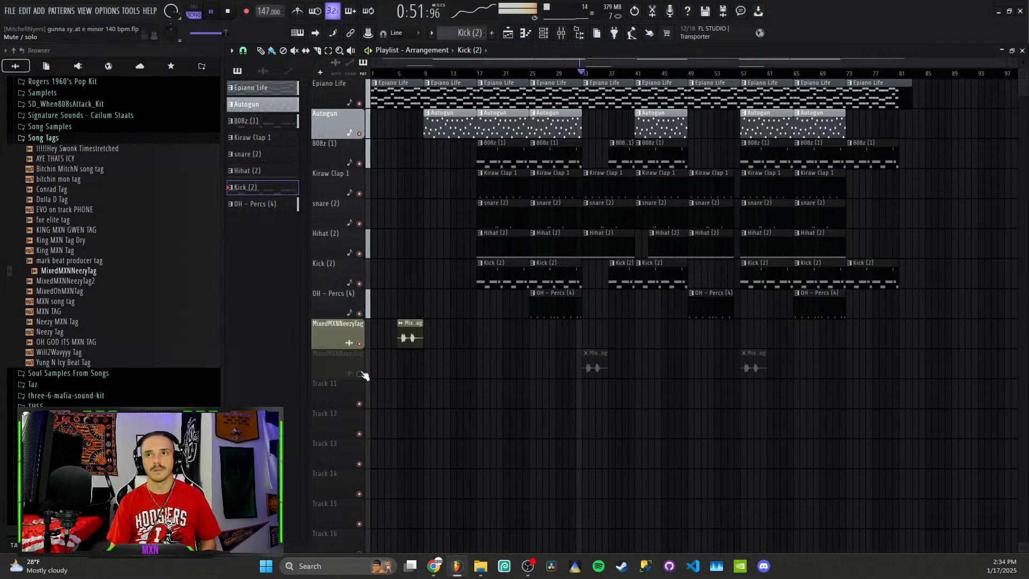
{"action": "key", "text": "space"}
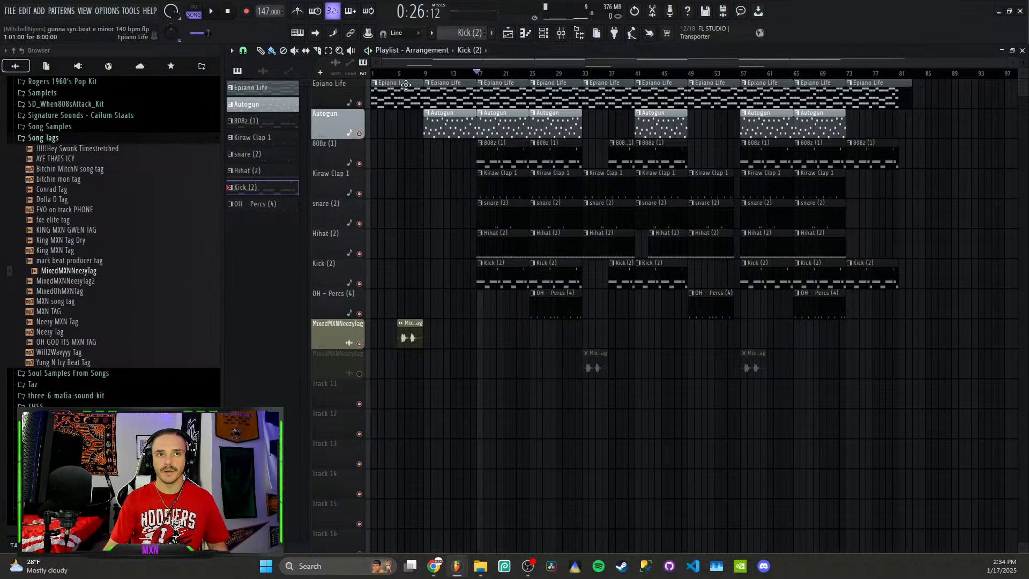
- Move the playhead to about bar 70 and inspect the Epiano Life channel's Fruity Parametric EQ 2 in the mixer
{"action": "mouse_move", "coordinate": [420, 75]}
{"action": "left_mouse_down"}
{"action": "mouse_move", "coordinate": [355, 78]}
{"action": "mouse_move", "coordinate": [914, 75]}
{"action": "mouse_move", "coordinate": [816, 74]}
{"action": "left_mouse_up"}
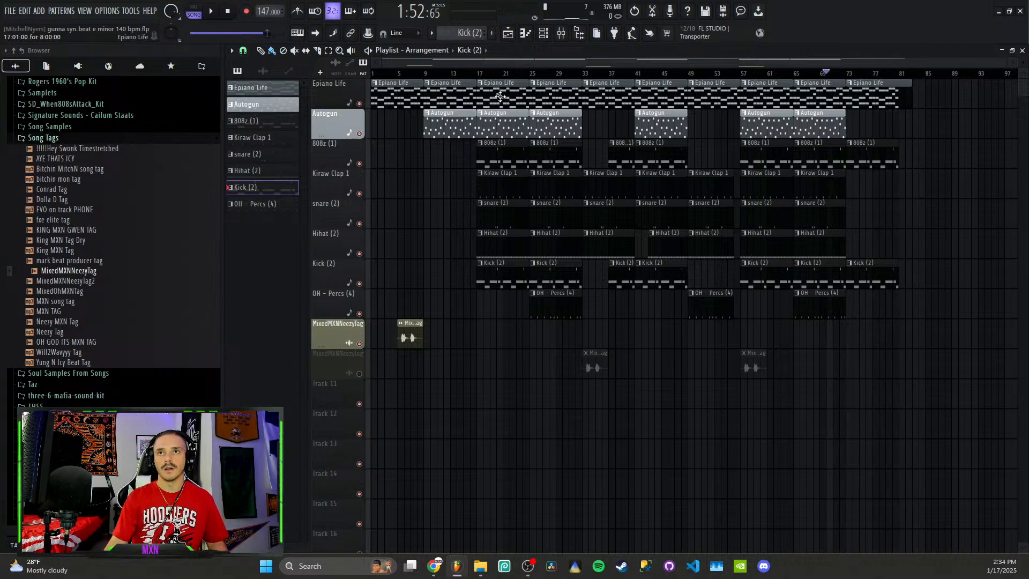
{"action": "left_click", "coordinate": [561, 32]}
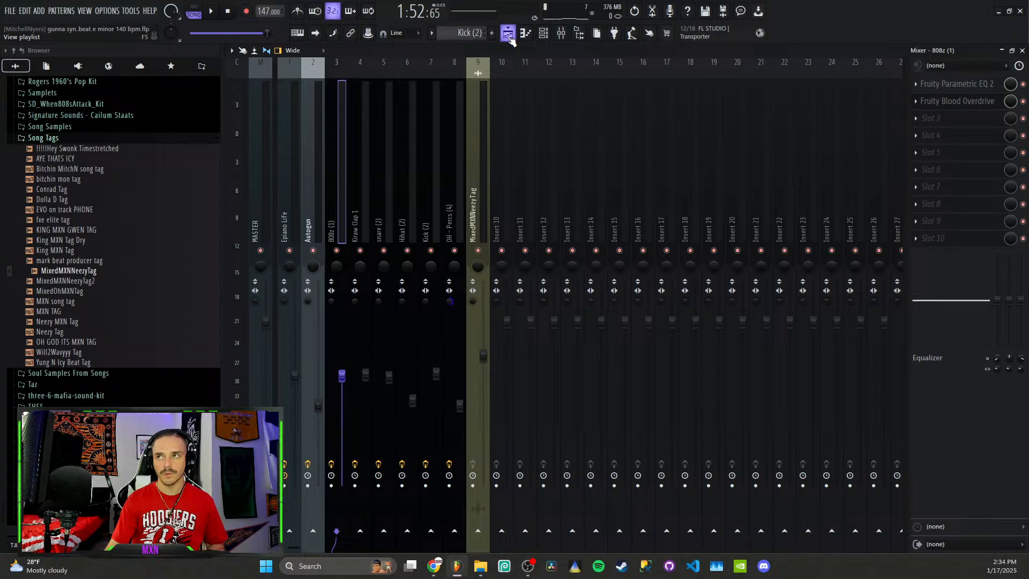
{"action": "left_click", "coordinate": [298, 197]}
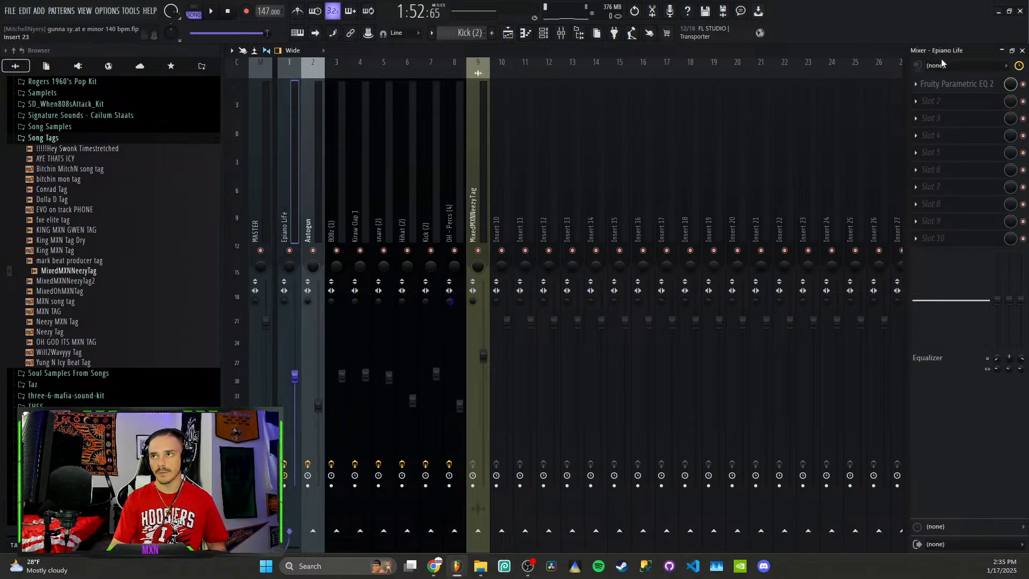
{"action": "left_click", "coordinate": [955, 83]}
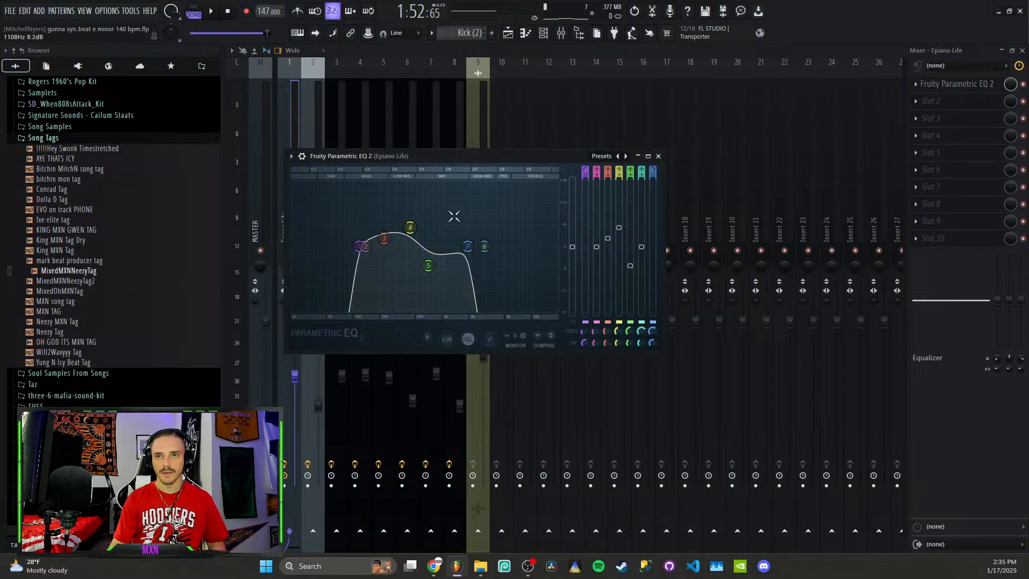
{"action": "left_click", "coordinate": [658, 156]}
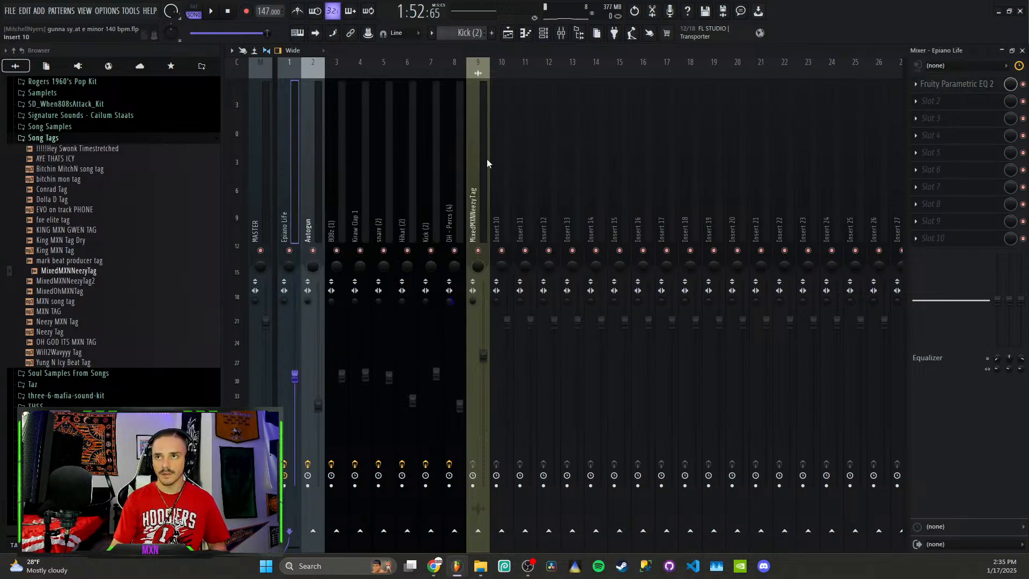
- Inspect the Fruity Parametric EQ 2 curves on the 808z (1) and Autogun mixer channels
{"action": "left_click", "coordinate": [329, 183]}
{"action": "left_click", "coordinate": [954, 84]}
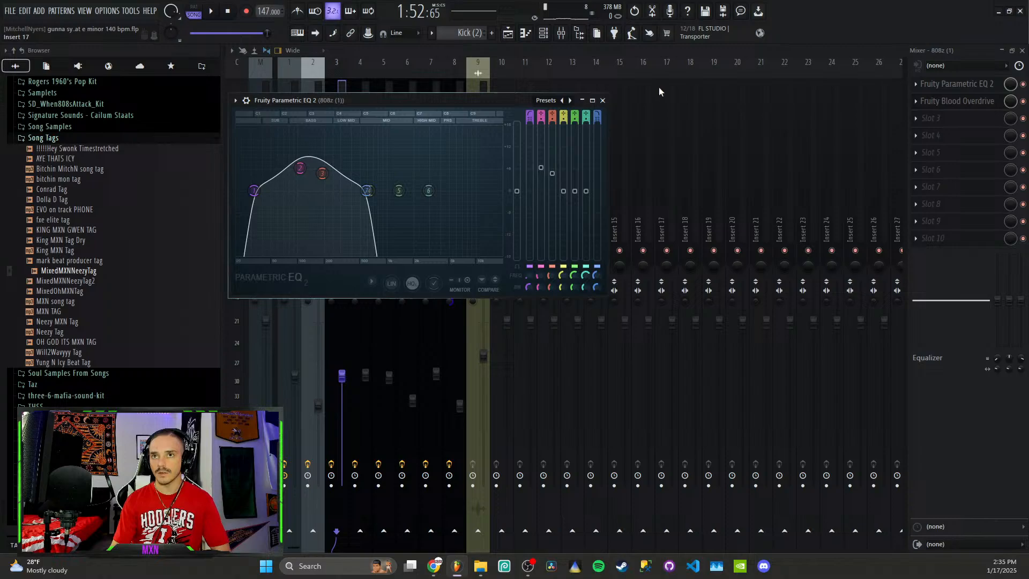
{"action": "left_click", "coordinate": [602, 101]}
{"action": "left_click", "coordinate": [310, 227]}
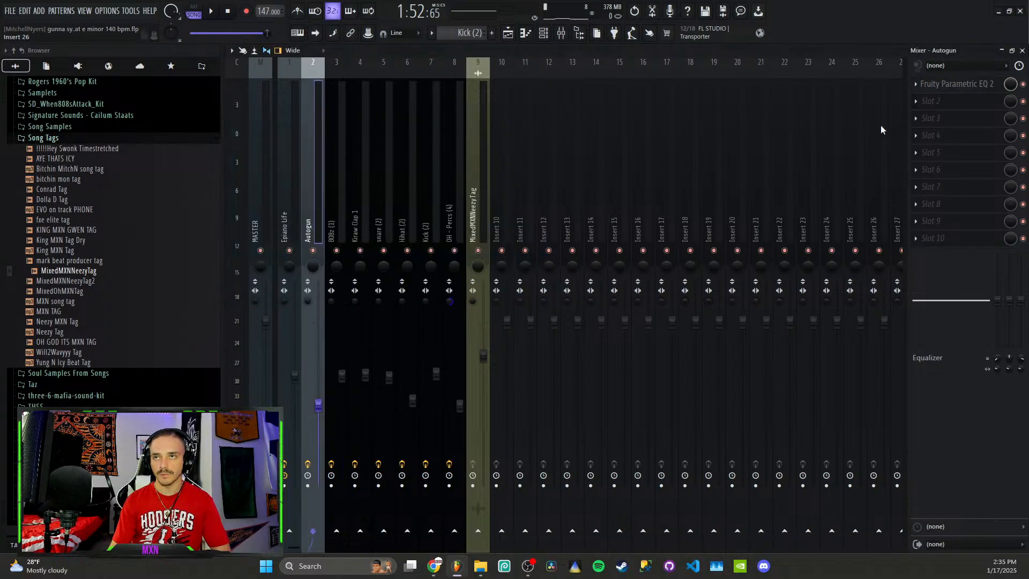
{"action": "left_click", "coordinate": [958, 89]}
{"action": "left_click", "coordinate": [782, 169]}
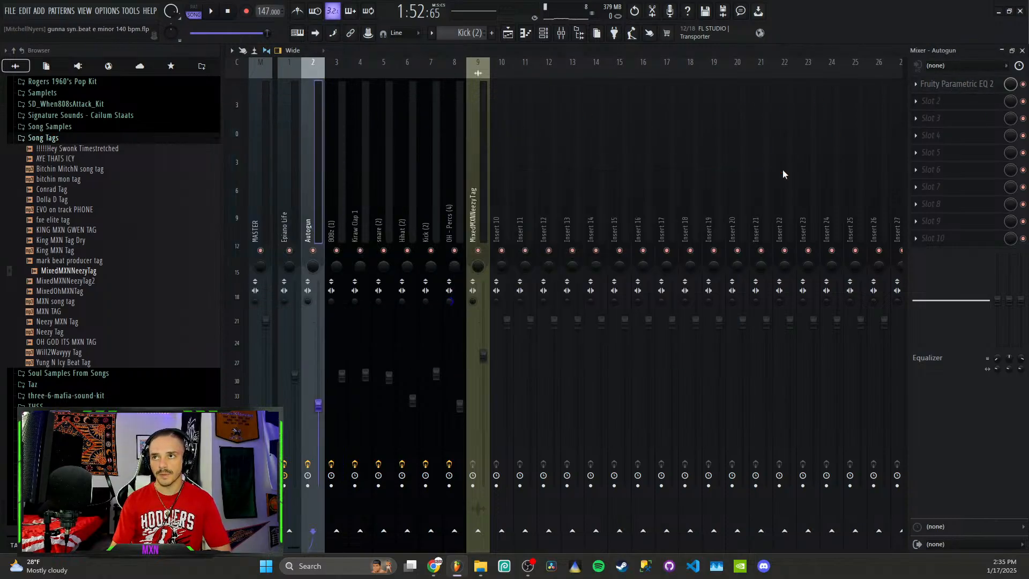
- Inspect the Fruity Parametric EQ 2 curves on the Kiraw Clap 1 and snare (2) mixer channels
{"action": "left_click", "coordinate": [364, 209]}
{"action": "left_click", "coordinate": [945, 85]}
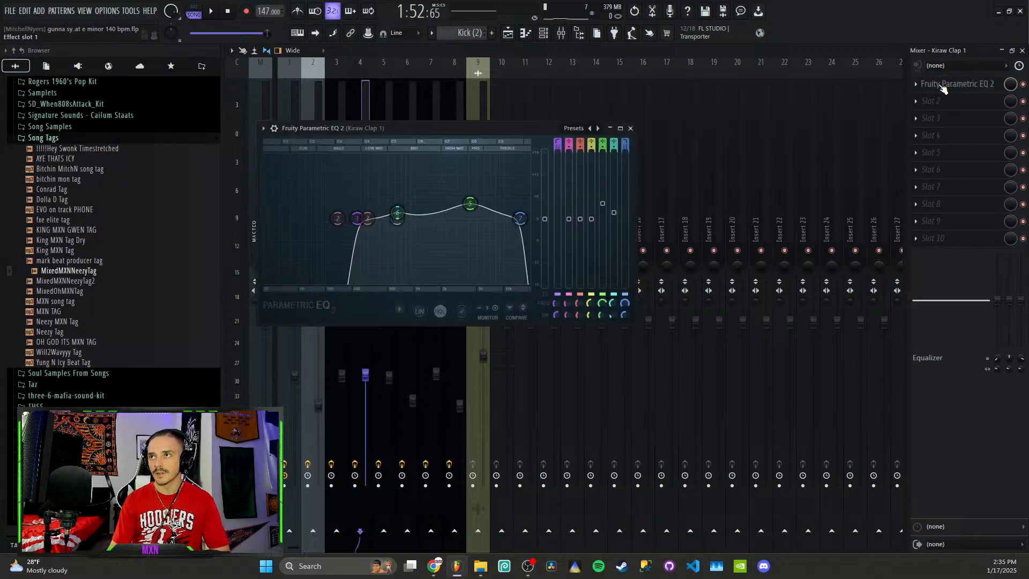
{"action": "left_click", "coordinate": [631, 128]}
{"action": "key", "text": "Right"}
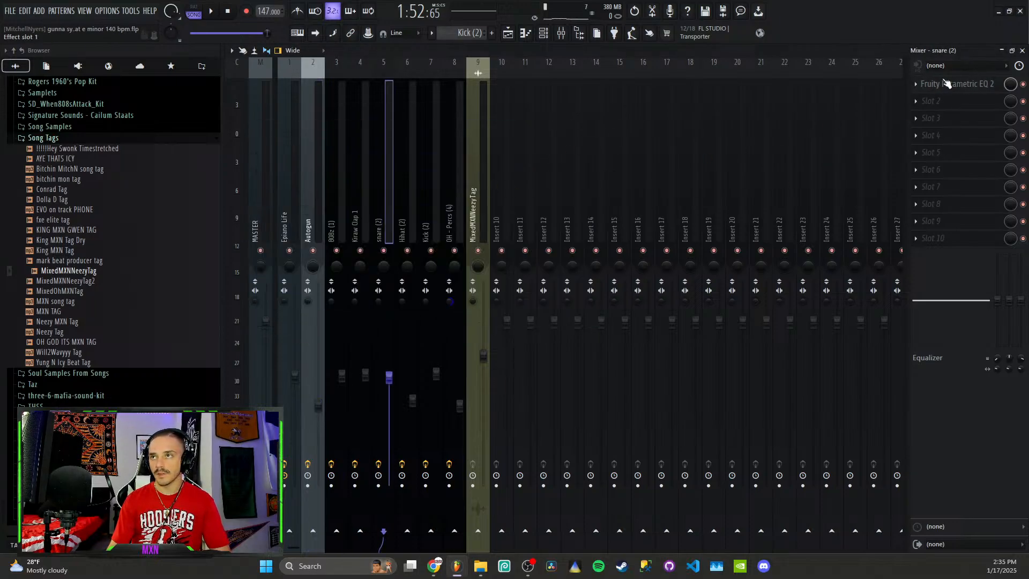
{"action": "left_click", "coordinate": [946, 85]}
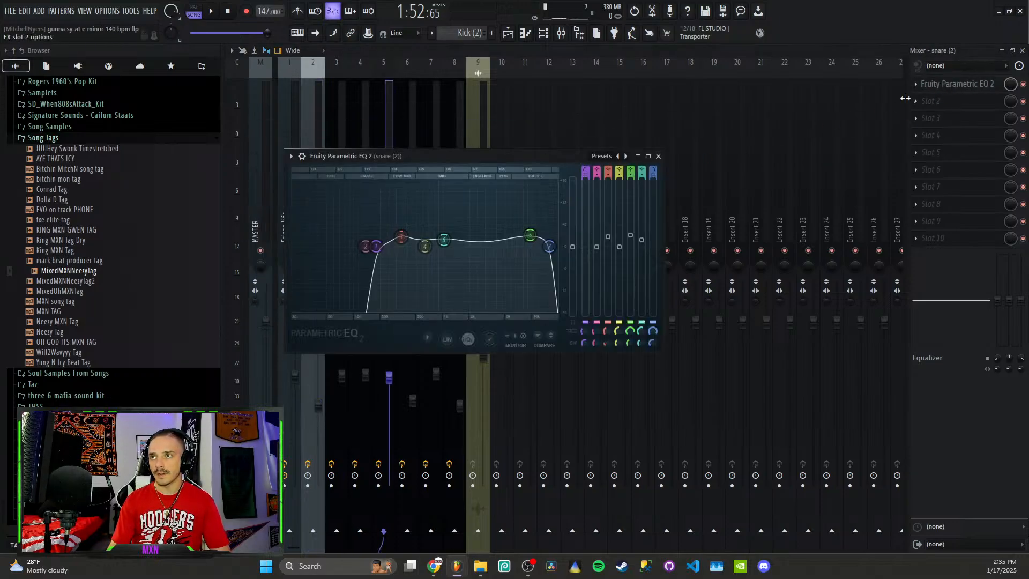
{"action": "left_click", "coordinate": [664, 158]}
- Inspect the Fruity Parametric EQ 2 curves on the Hihat (2), Kick (2) and OH - Percs (4) mixer channels
{"action": "key", "text": "Right"}
{"action": "left_click", "coordinate": [937, 85]}
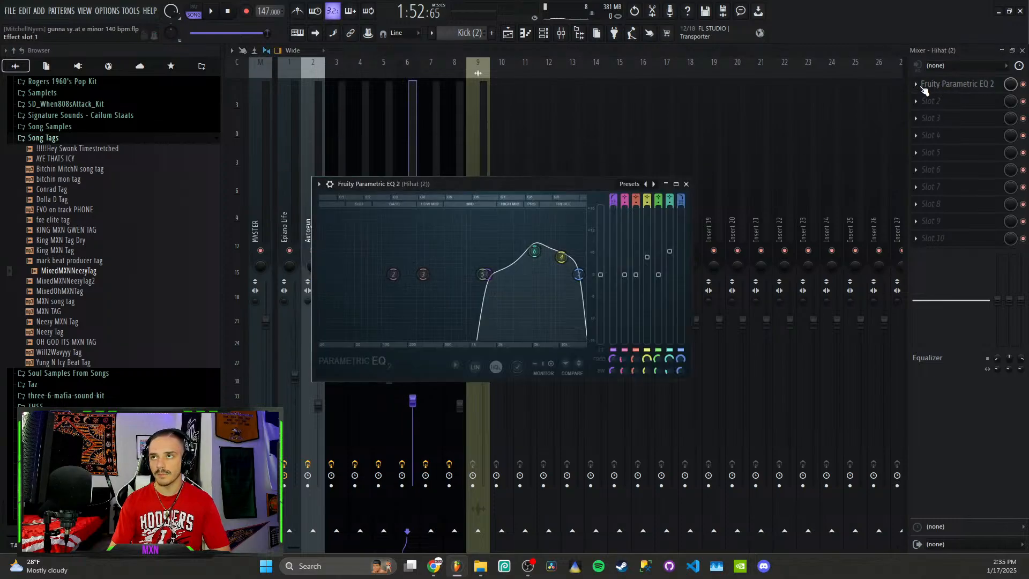
{"action": "left_click", "coordinate": [679, 188]}
{"action": "key", "text": "Right"}
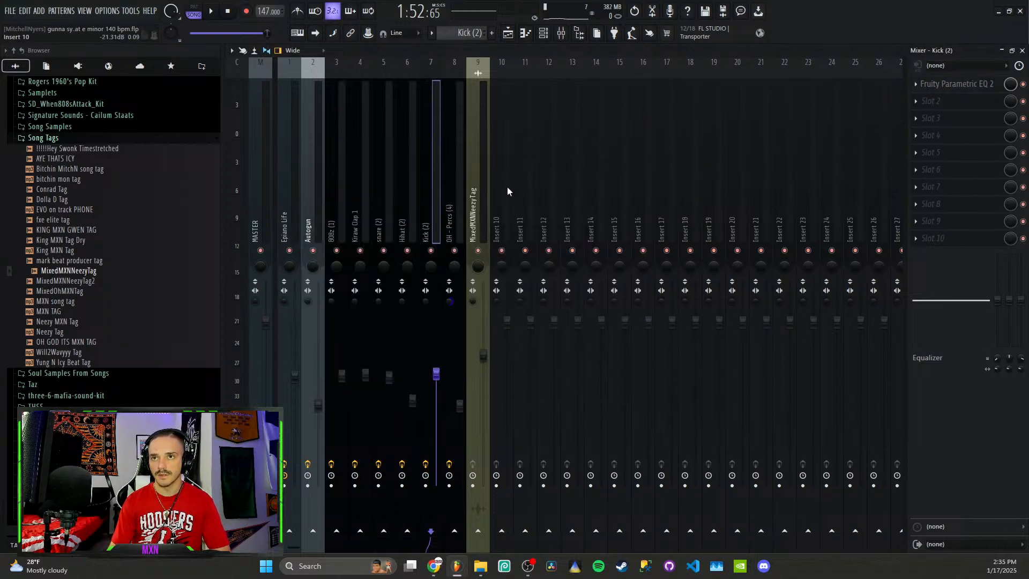
{"action": "left_click", "coordinate": [935, 85]}
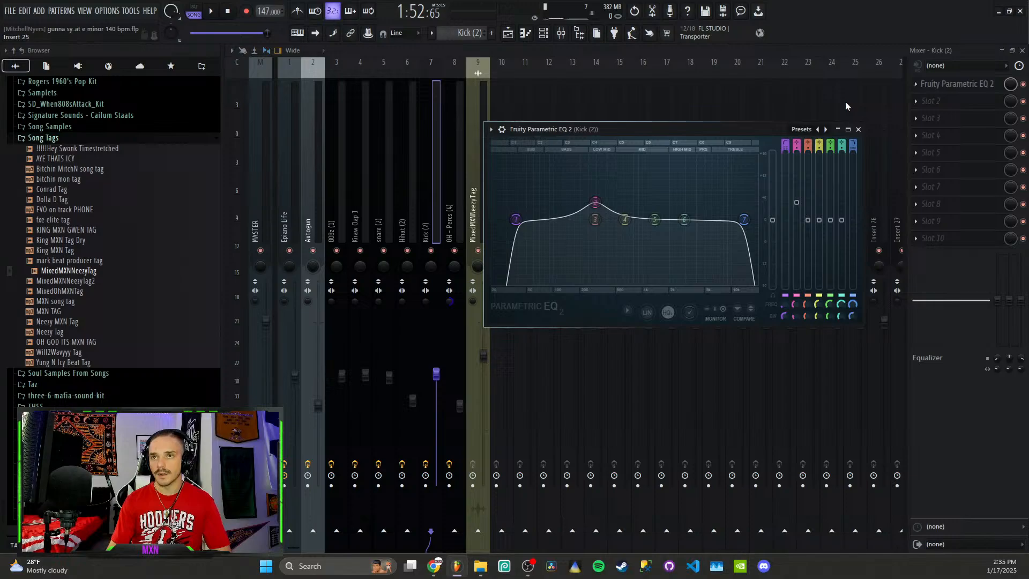
{"action": "left_click", "coordinate": [859, 130]}
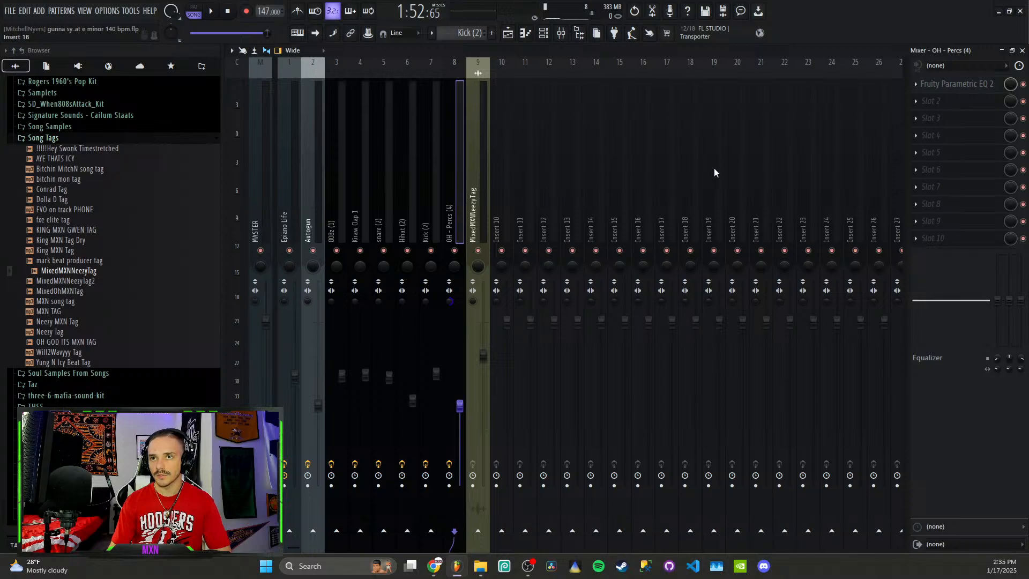
{"action": "left_click", "coordinate": [942, 86]}
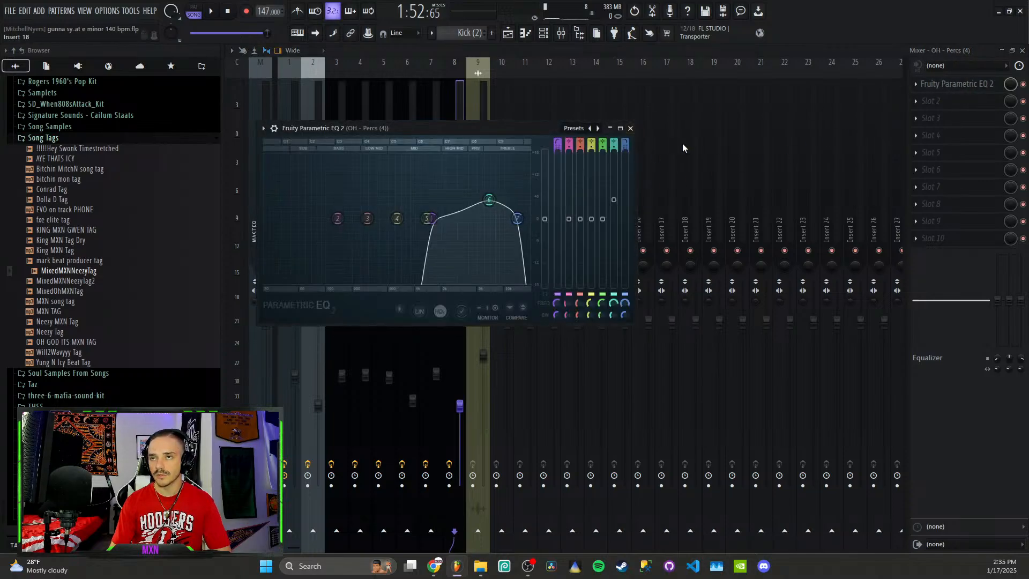
{"action": "left_click", "coordinate": [631, 129]}
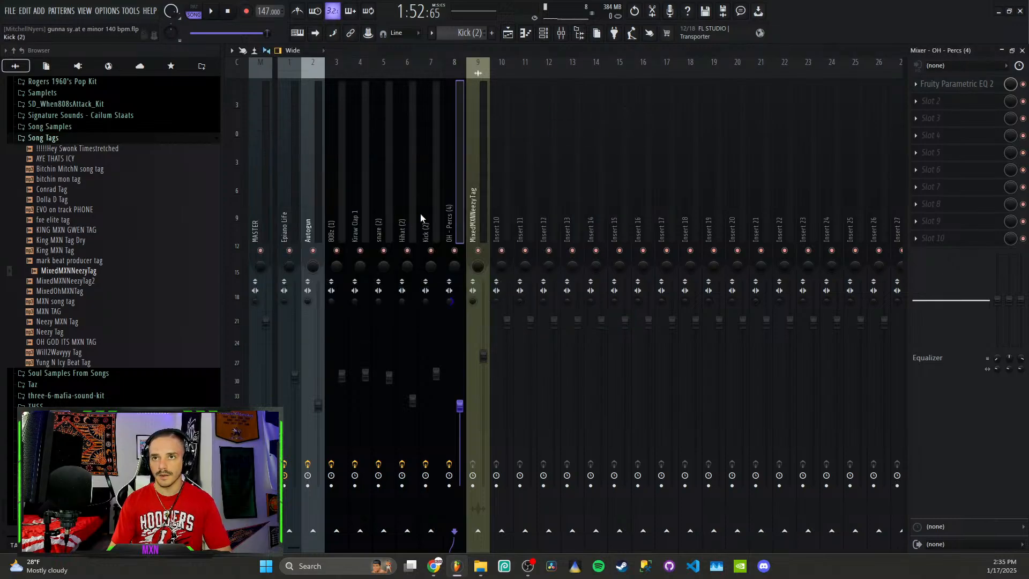
- Step through the mixer channels between OH - Percs (4) and Epiano Life to examine which effects each one uses
{"action": "key", "text": "Left"}
{"action": "key", "text": "Left"}
{"action": "key", "text": "Left"}
{"action": "key", "text": "Left"}
{"action": "key", "text": "Left"}
{"action": "key", "text": "Left"}
{"action": "key", "text": "Left"}
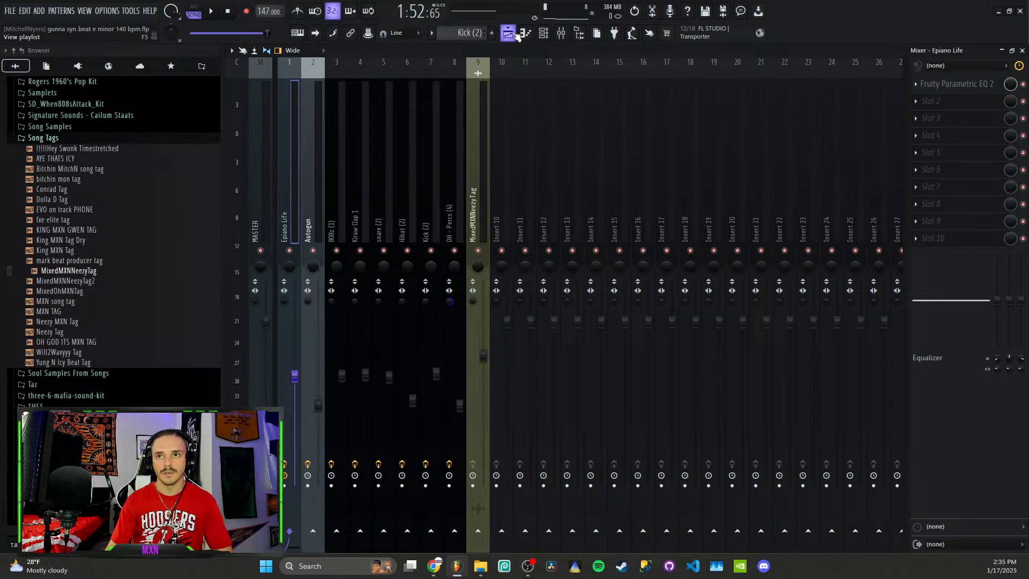
{"action": "key", "text": "Right"}
{"action": "key", "text": "Right"}
{"action": "key", "text": "Right"}
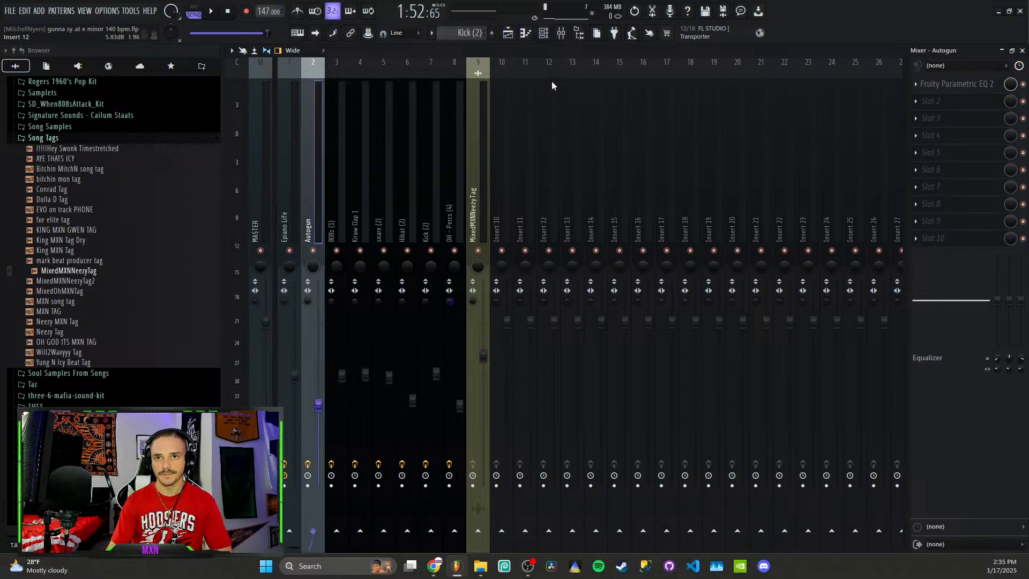
{"action": "key", "text": "Right"}
{"action": "key", "text": "Right"}
{"action": "key", "text": "Right"}
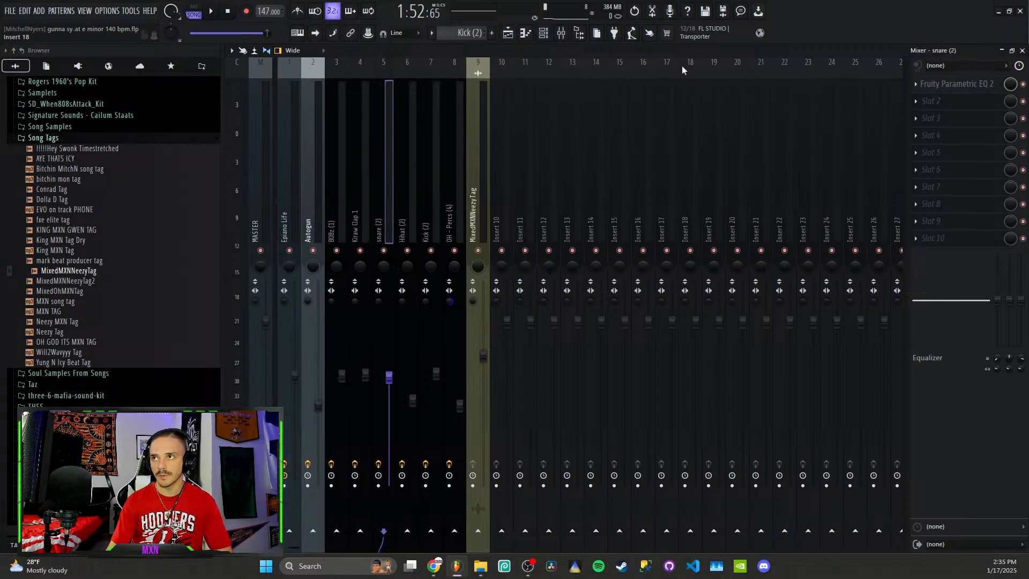
- Return to the 808z (1) mixer channel and examine its Fruity Blood Overdrive settings
{"action": "key", "text": "Left"}
{"action": "key", "text": "Left"}
{"action": "key", "text": "Left"}
{"action": "key", "text": "Left"}
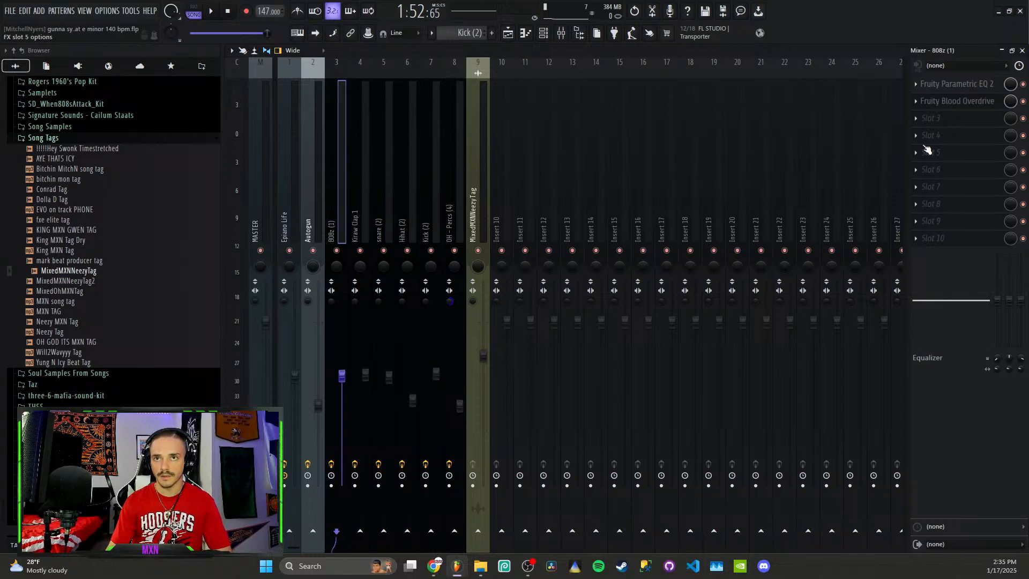
{"action": "left_click", "coordinate": [965, 100]}
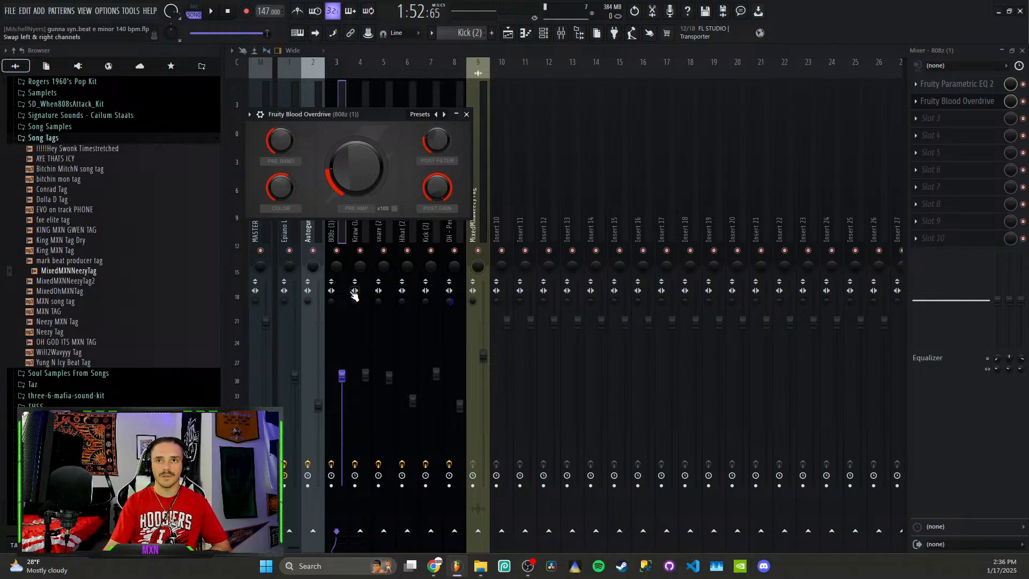
- Solo the 808z (1) mixer channel, bypass its Fruity Blood Overdrive and Fruity Parametric EQ 2, and start playback
{"action": "right_click", "coordinate": [337, 250]}
{"action": "left_click", "coordinate": [1022, 101]}
{"action": "left_click", "coordinate": [1023, 83]}
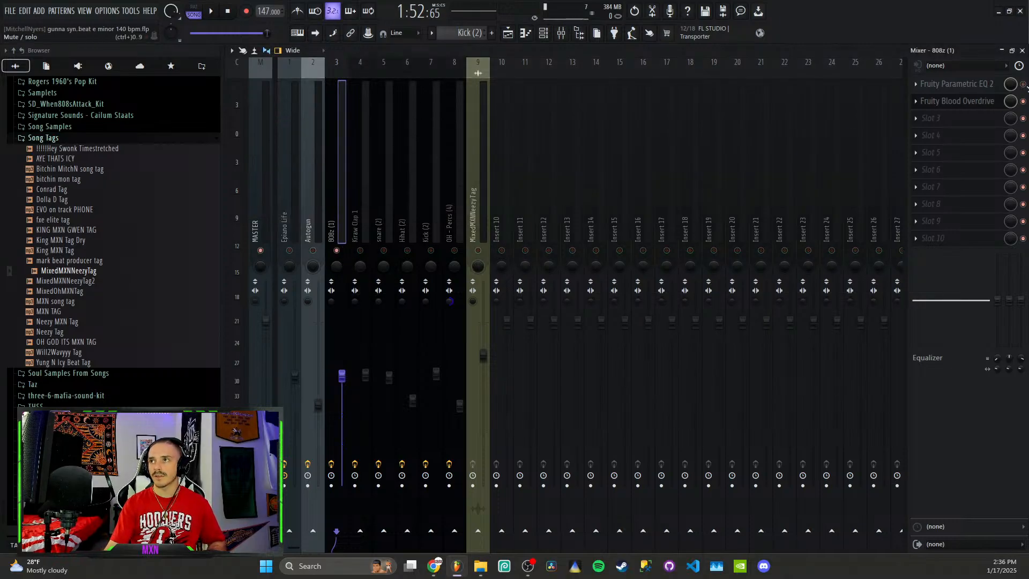
{"action": "key", "text": "space"}
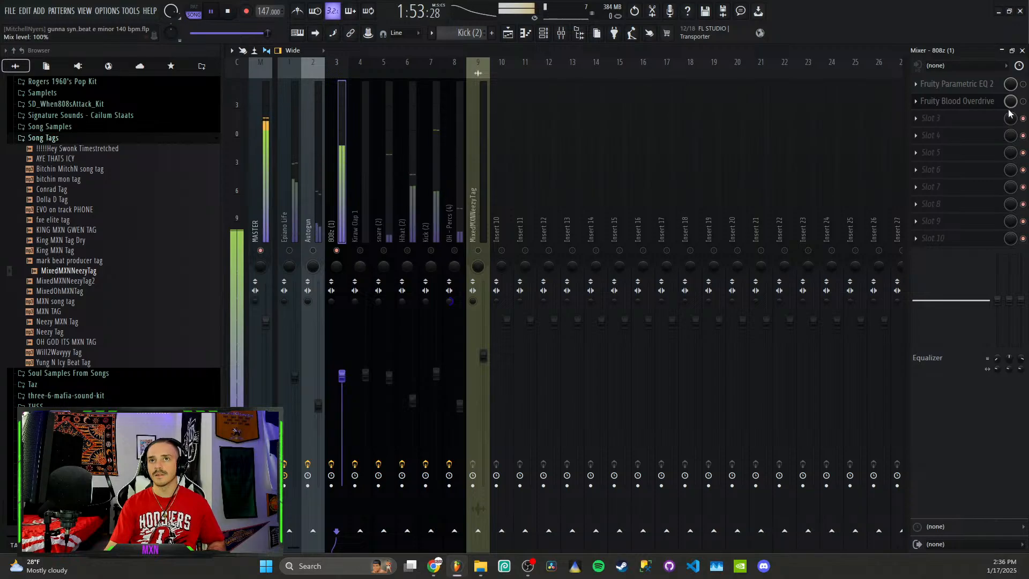
- Re-enable the 808z EQ and overdrive one after the other while listening, review the overdrive settings, and stop playback
{"action": "left_click", "coordinate": [1023, 84]}
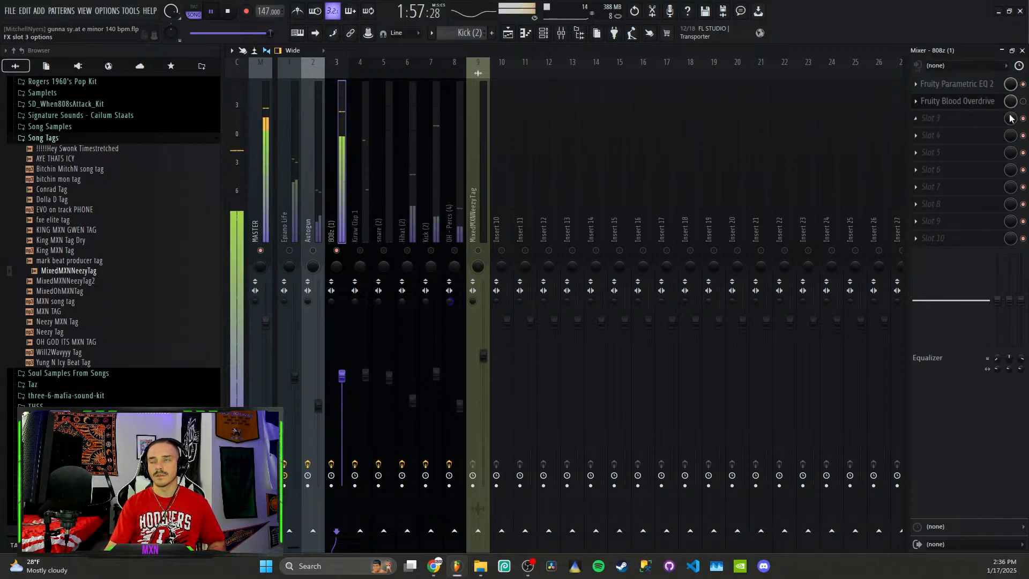
{"action": "left_click", "coordinate": [1023, 101]}
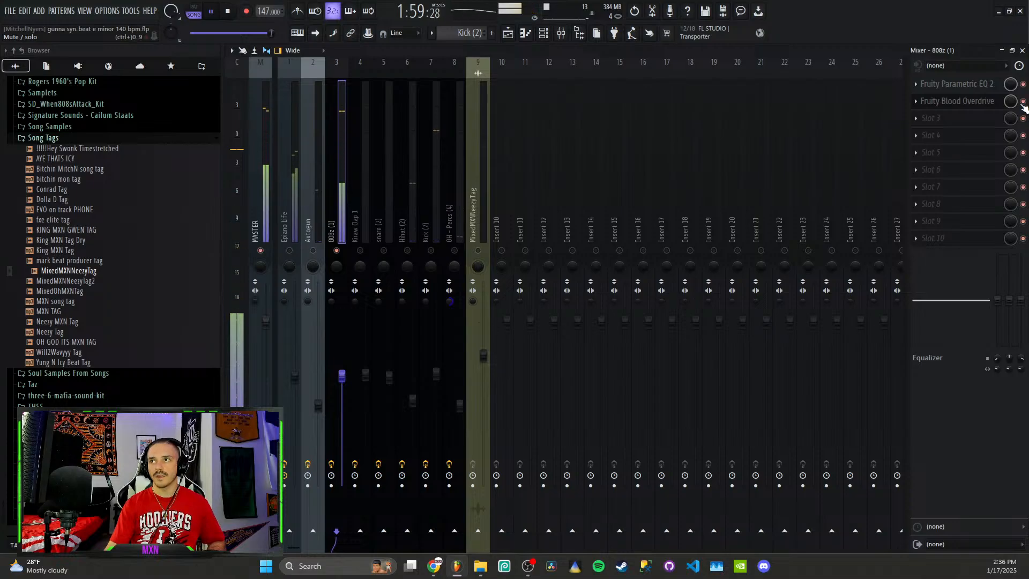
{"action": "left_click", "coordinate": [968, 102]}
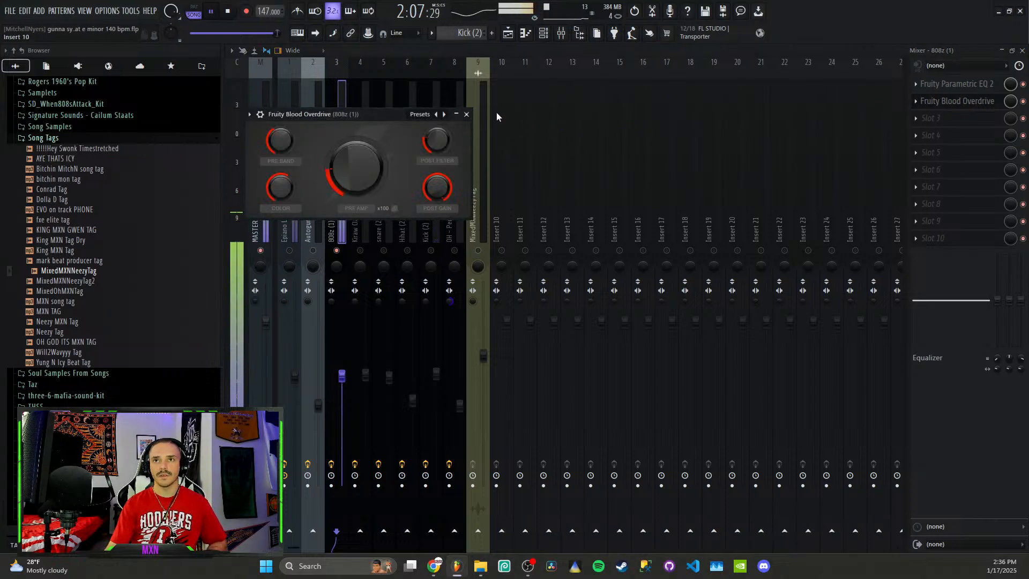
{"action": "left_click", "coordinate": [466, 114]}
{"action": "key", "text": "space"}
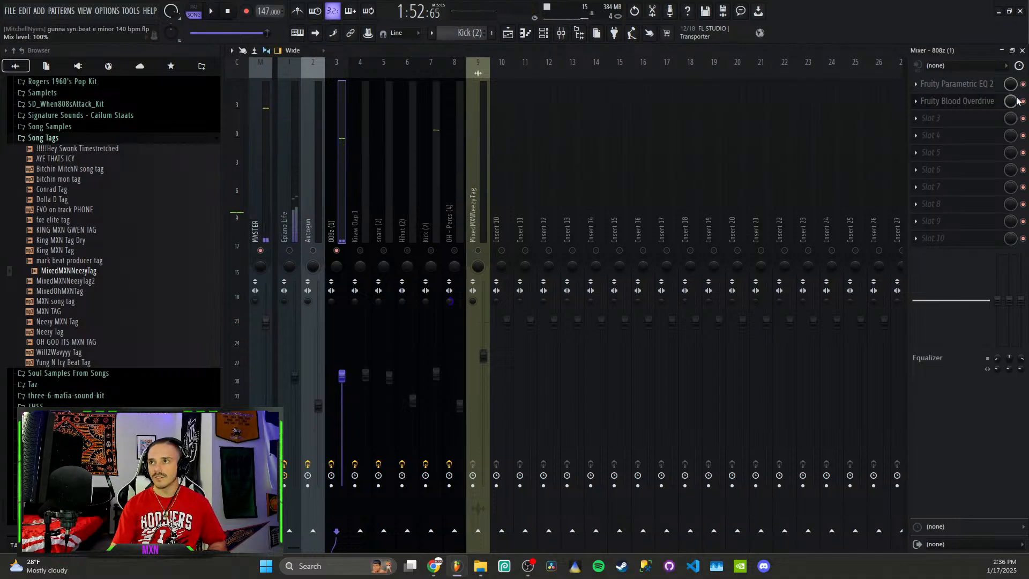
- Load Fruity Soft Clipper in the third effect slot of the 808z (1) channel and audition it with a lower threshold and higher post gain
{"action": "left_click", "coordinate": [925, 118]}
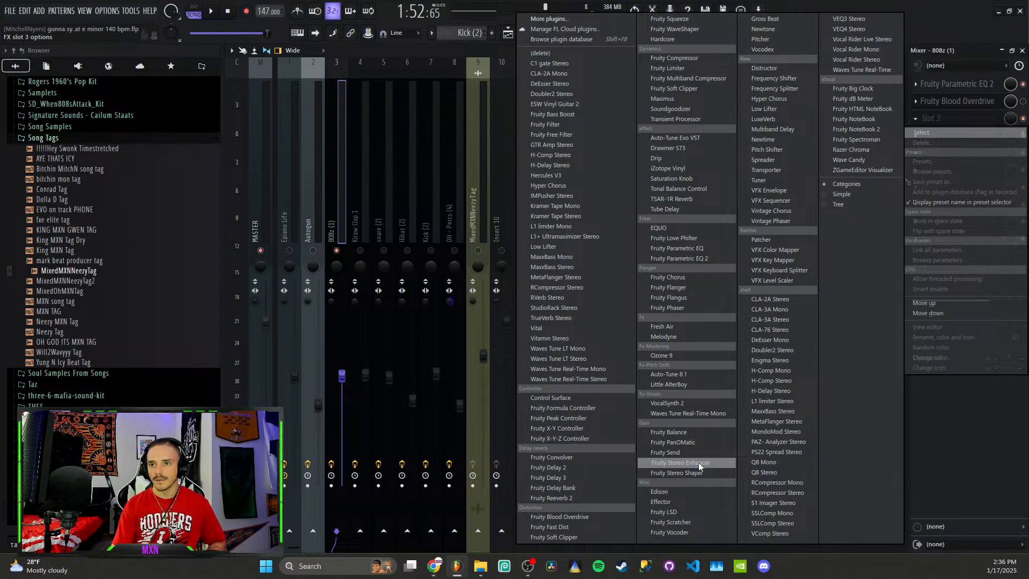
{"action": "left_click", "coordinate": [576, 538]}
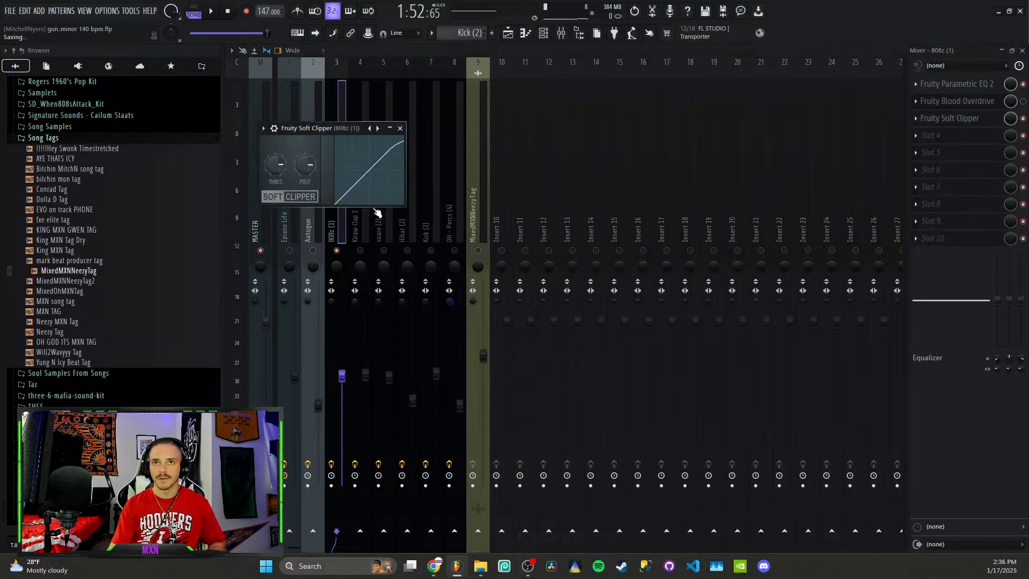
{"action": "left_click_drag", "start_coordinate": [275, 165], "coordinate": [275, 193]}
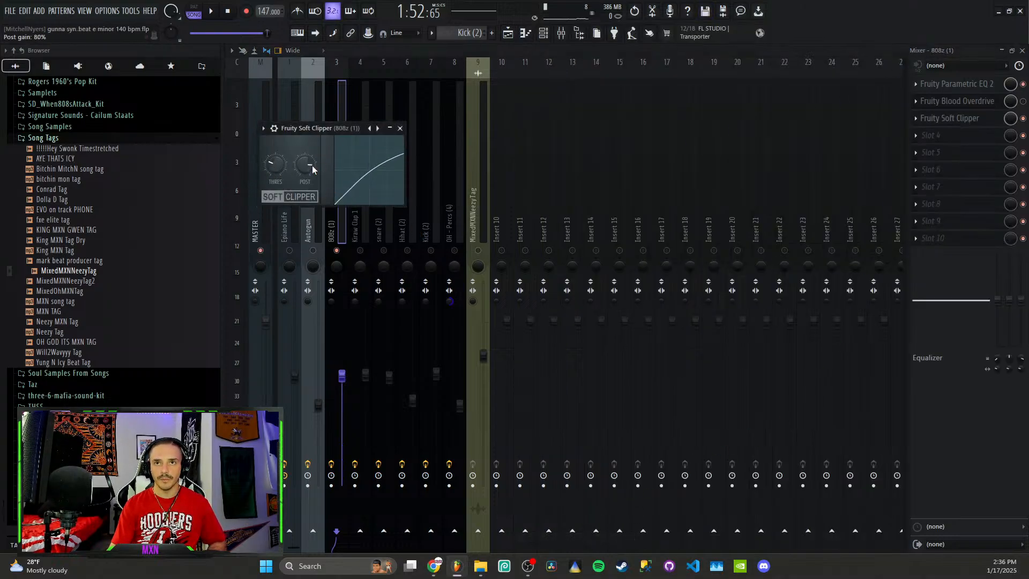
{"action": "scroll", "coordinate": [312, 166], "scroll_direction": "up", "scroll_amount": 3}
{"action": "key", "text": "space"}
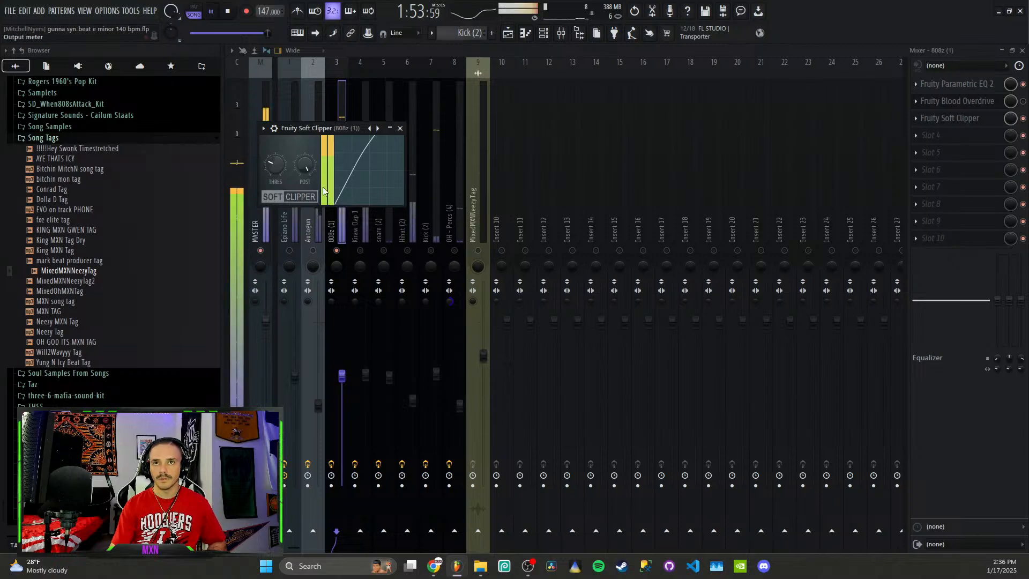
- Set the Soft Clipper's threshold to -12.0 dB while listening, and remove the plugin from the 808z (1) channel
{"action": "left_click_drag", "start_coordinate": [270, 169], "coordinate": [270, 176]}
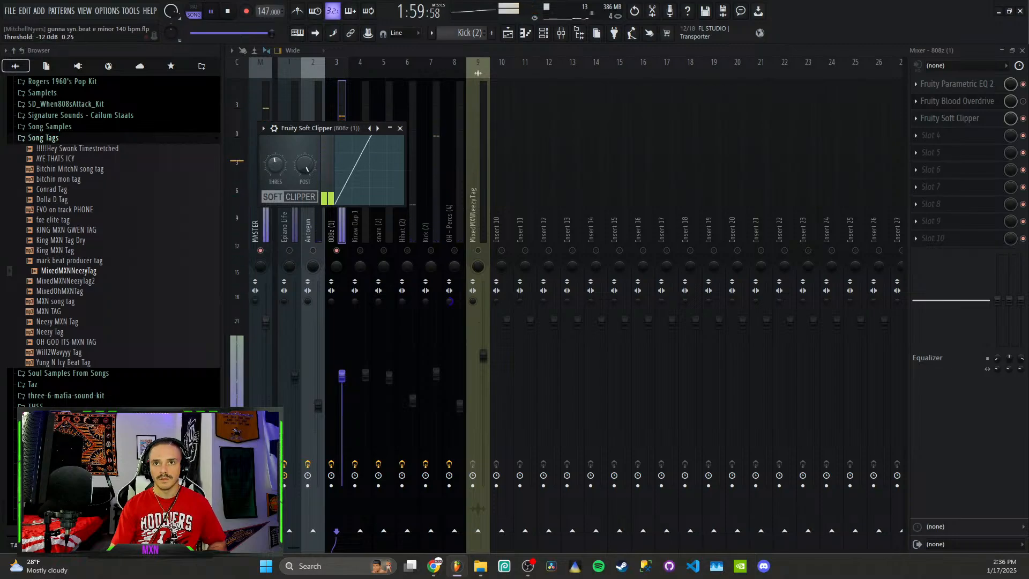
{"action": "left_click", "coordinate": [263, 128]}
{"action": "left_click", "coordinate": [276, 151]}
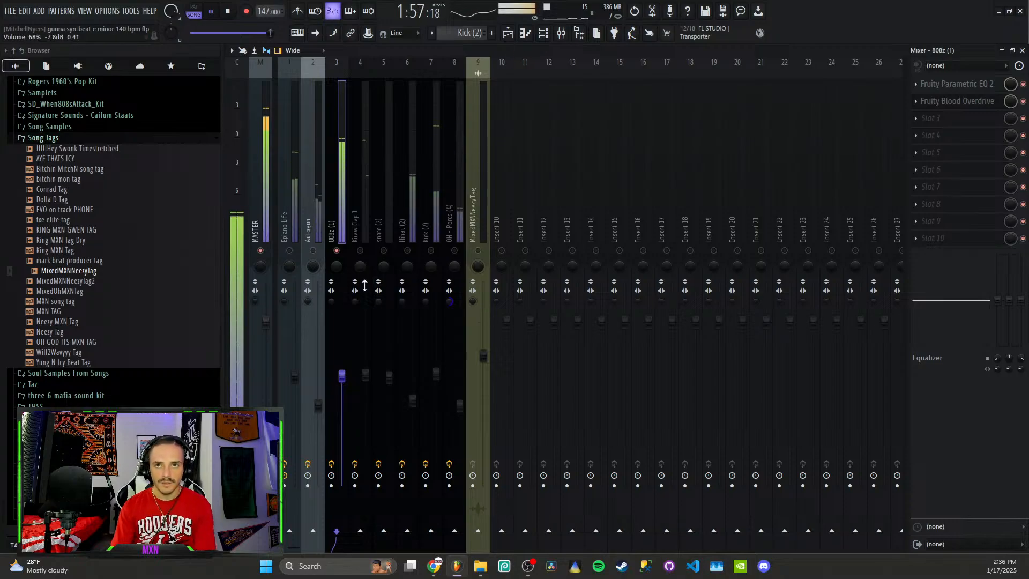
- Stop playback and bring up the Playlist to view the beat's arrangement
{"action": "key", "text": "space"}
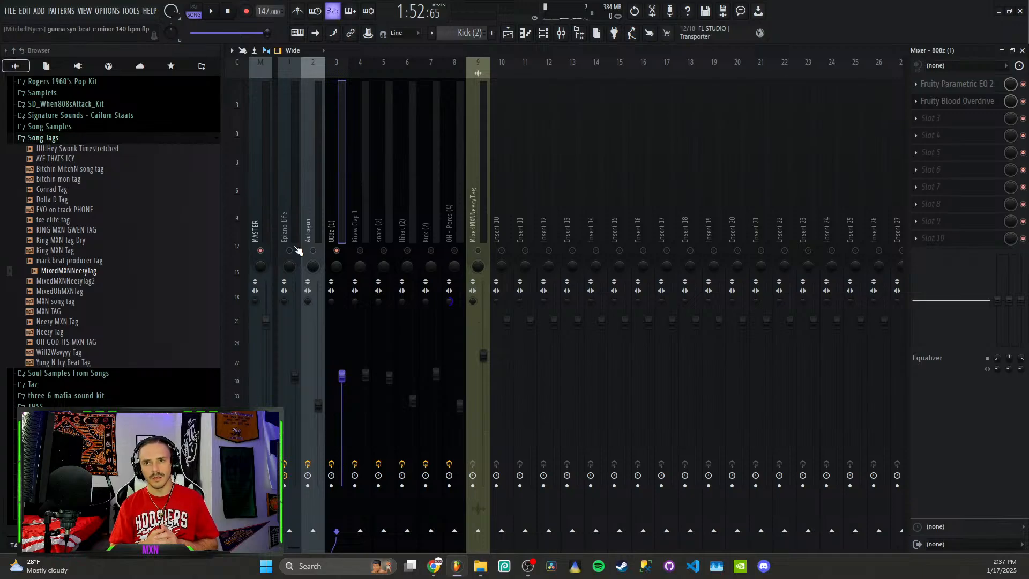
{"action": "left_click", "coordinate": [508, 32]}
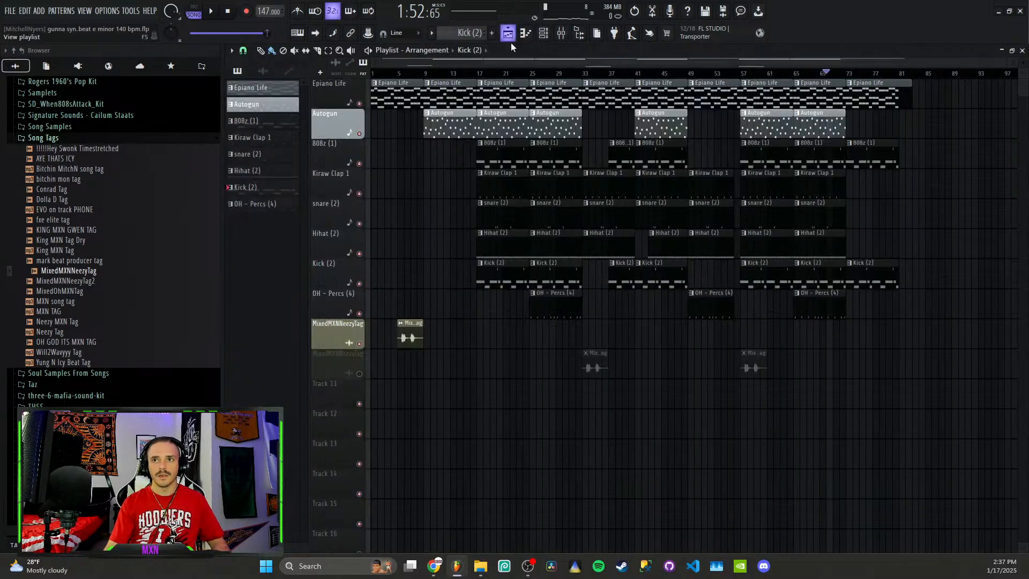